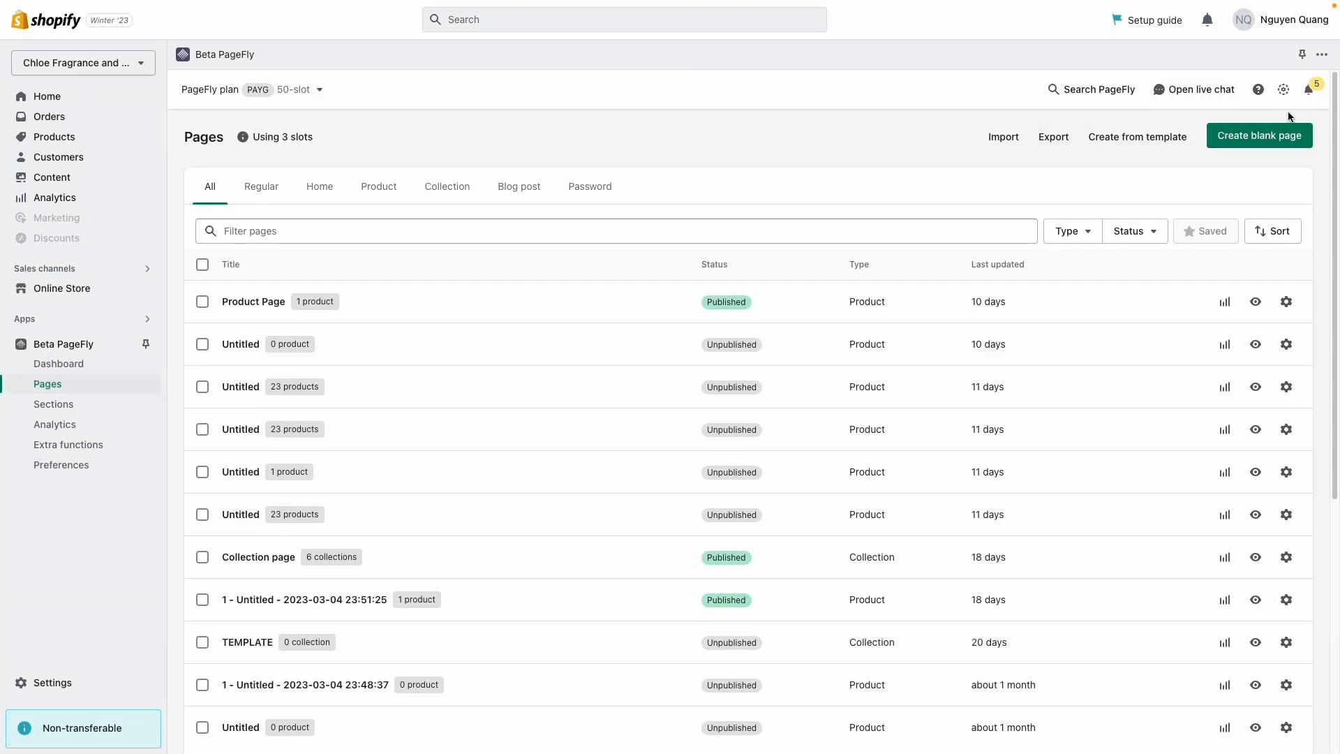
Create a blank Password page and add a layout with two equal 1/2 columns to its canvas.
left_click(1256, 135)
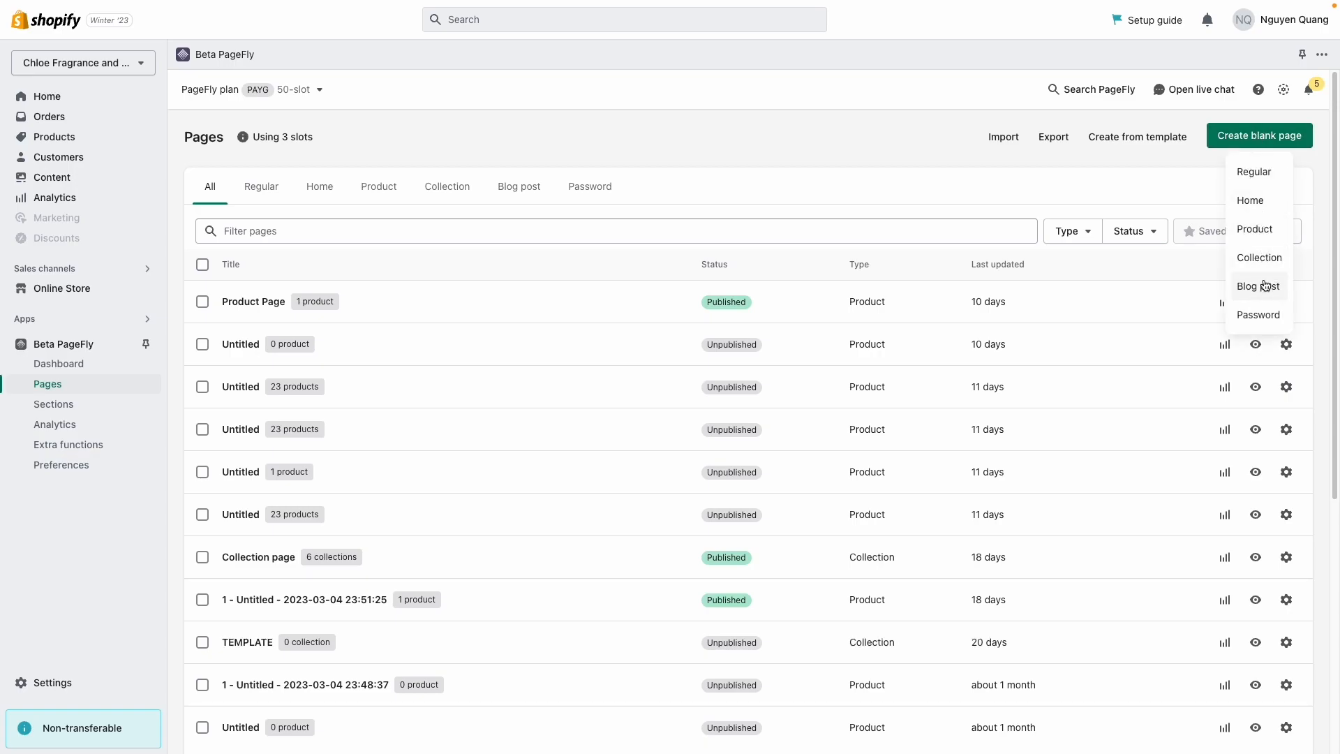
left_click(1272, 316)
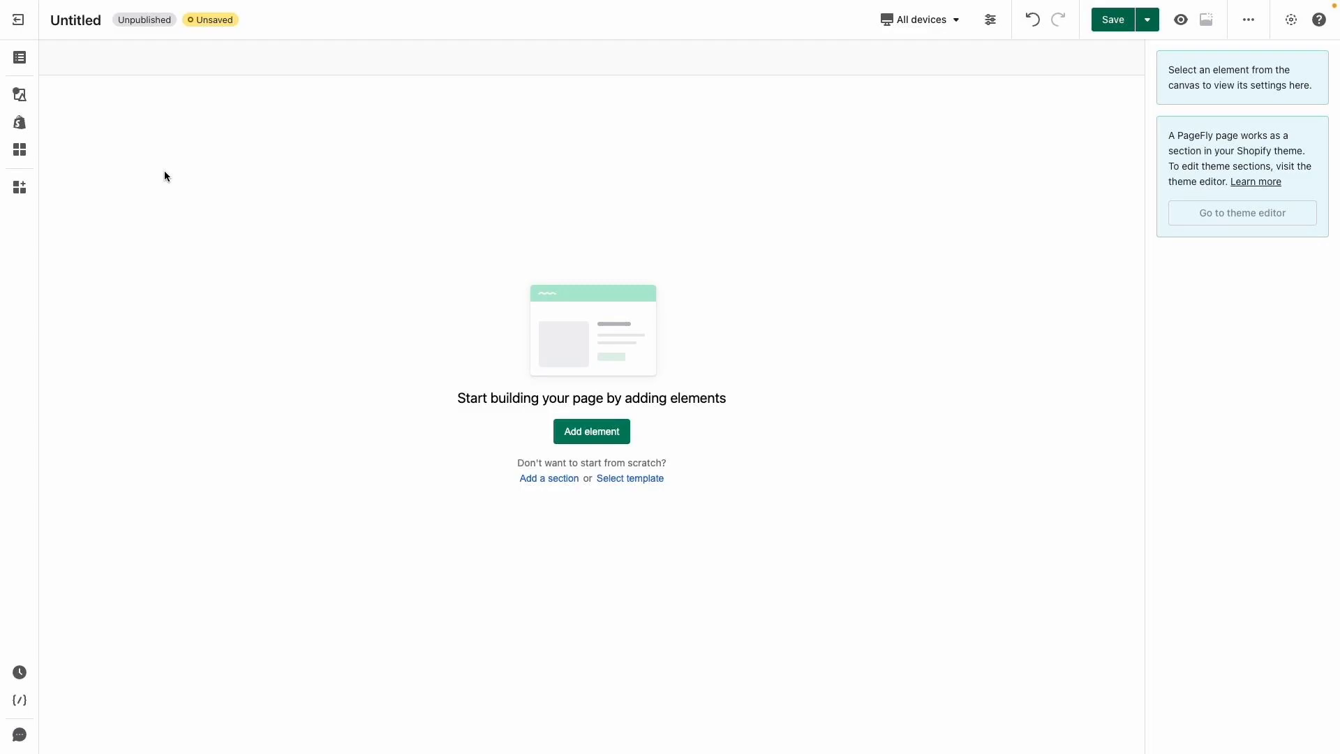
left_click(18, 98)
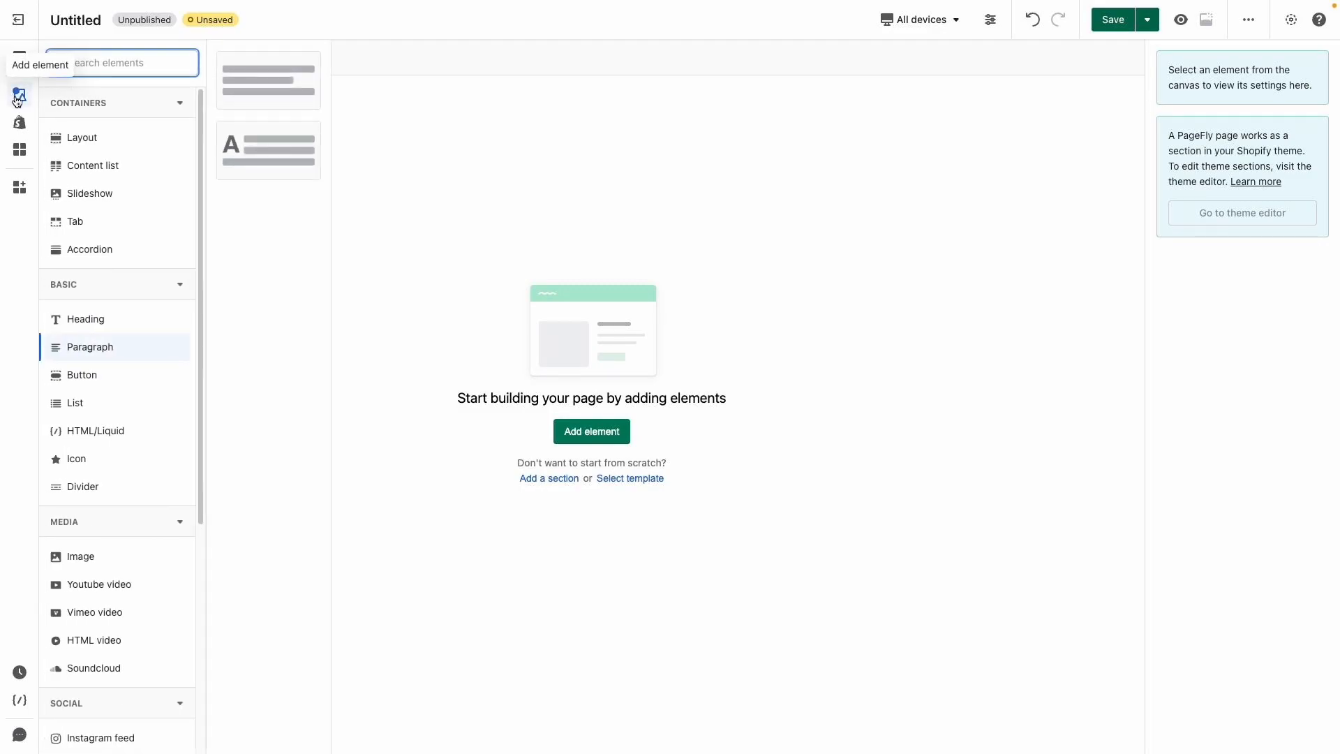
mouse_move(97, 122)
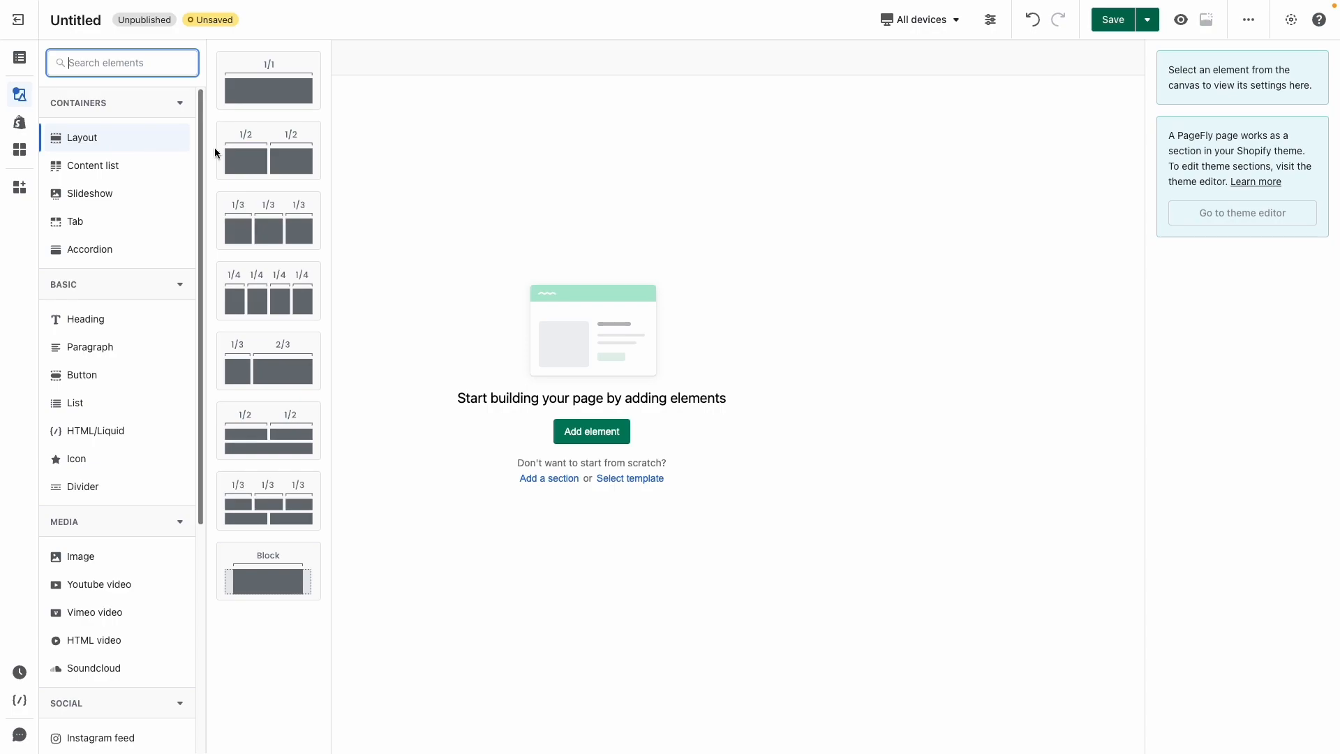
left_click_drag(272, 141, 494, 186)
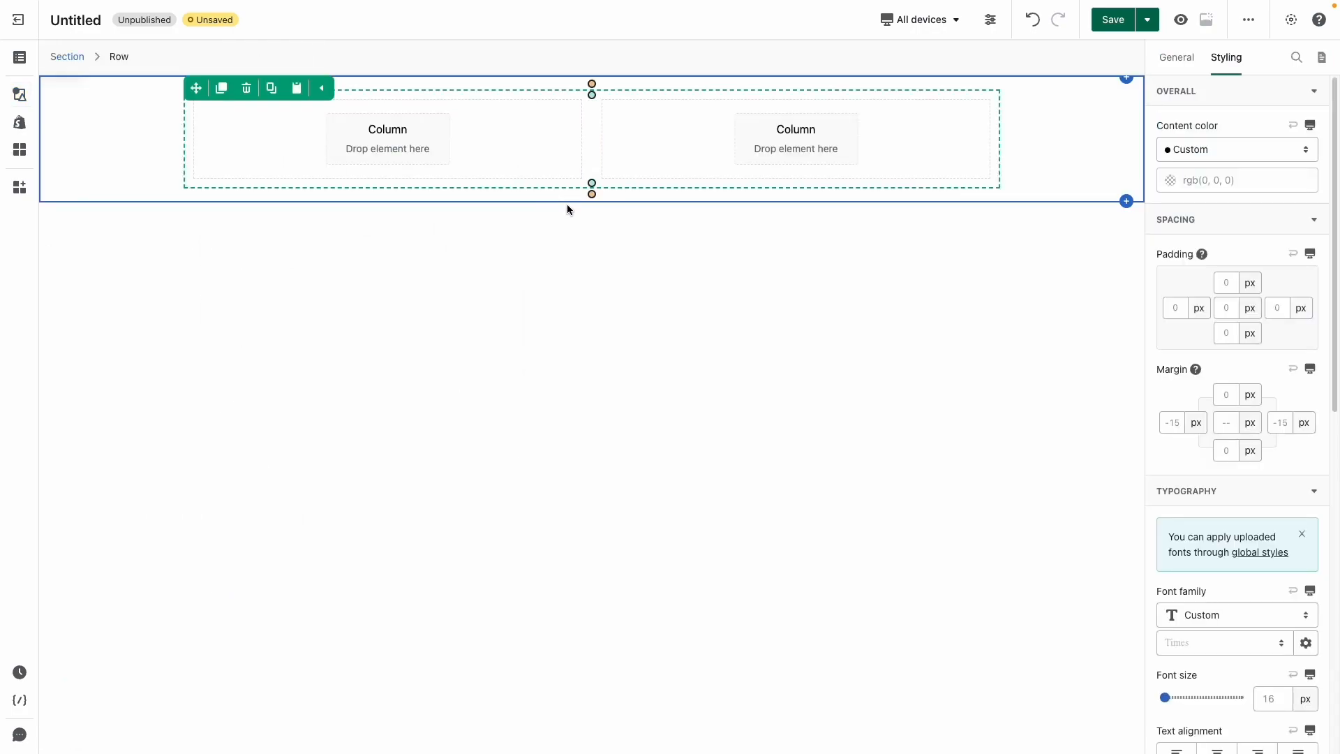
Set the top and bottom padding of the section holding the two columns to 150 px.
left_click(67, 56)
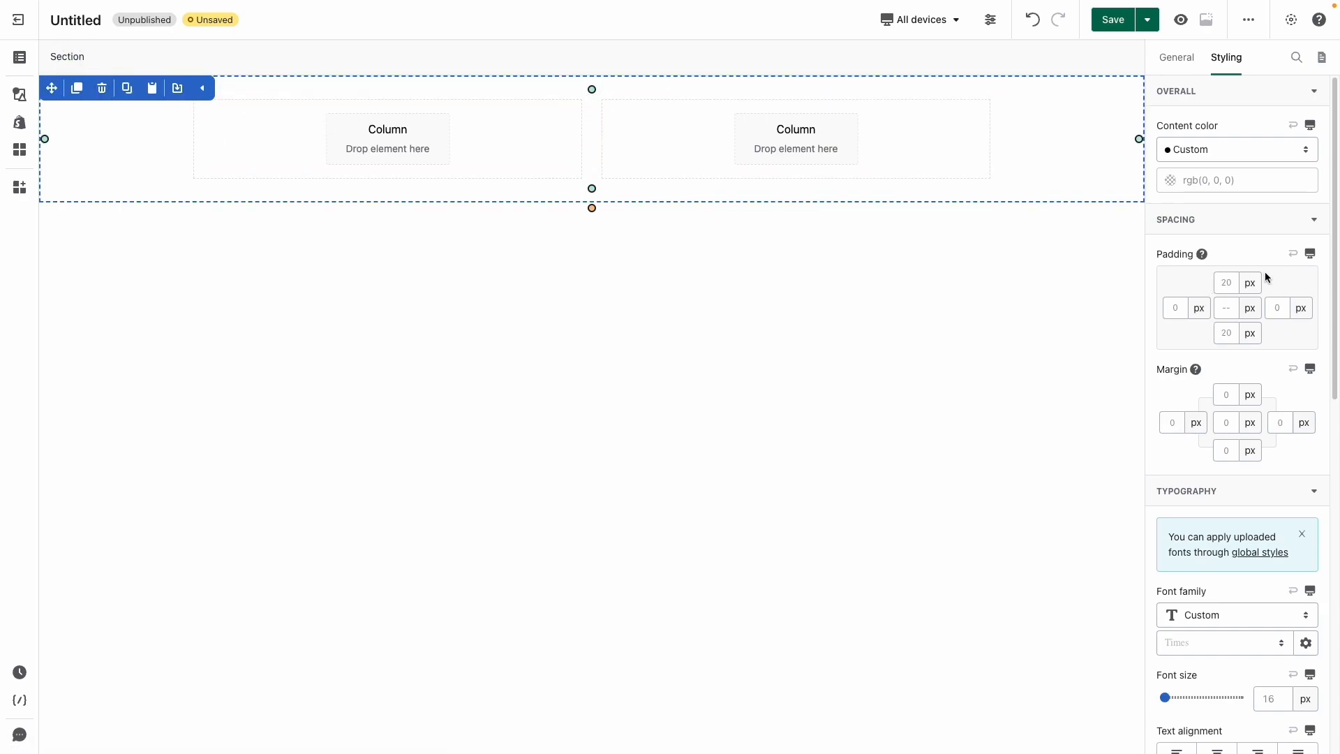
left_click(1232, 280)
type("150")
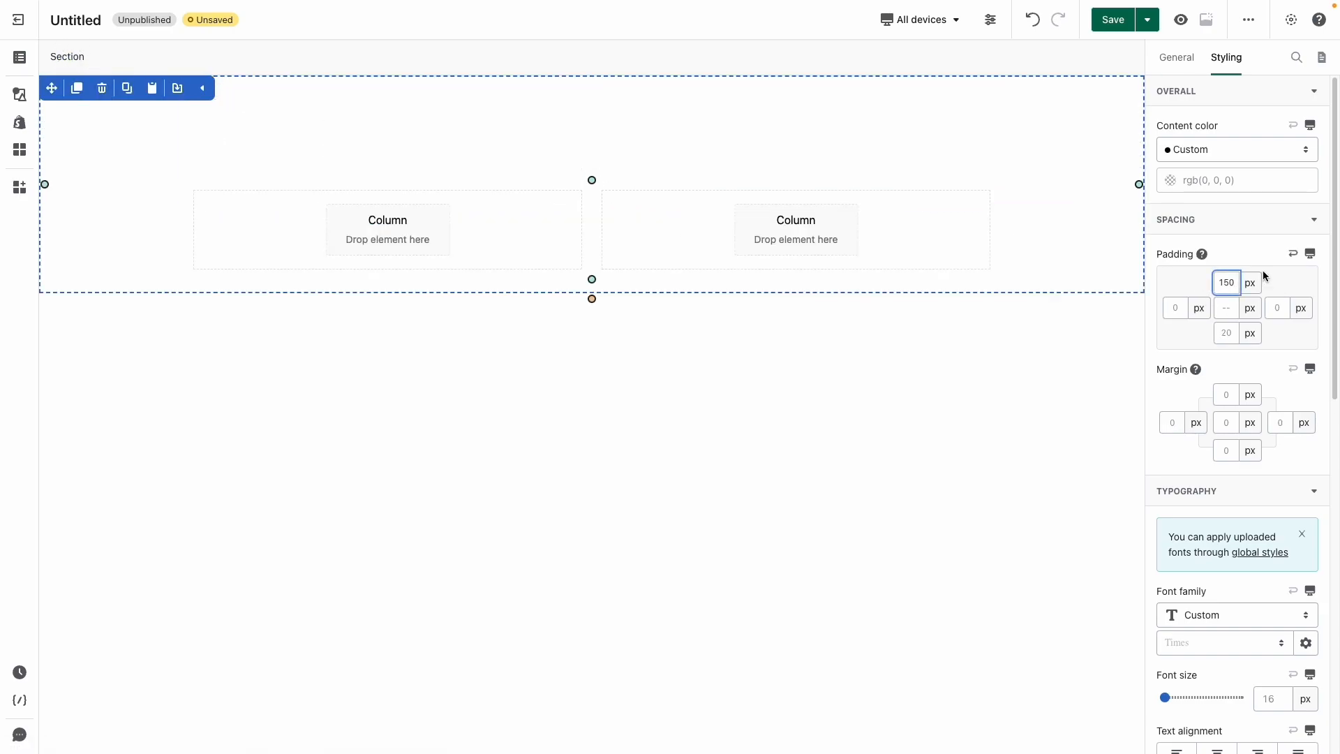
left_click(1232, 335)
type("150")
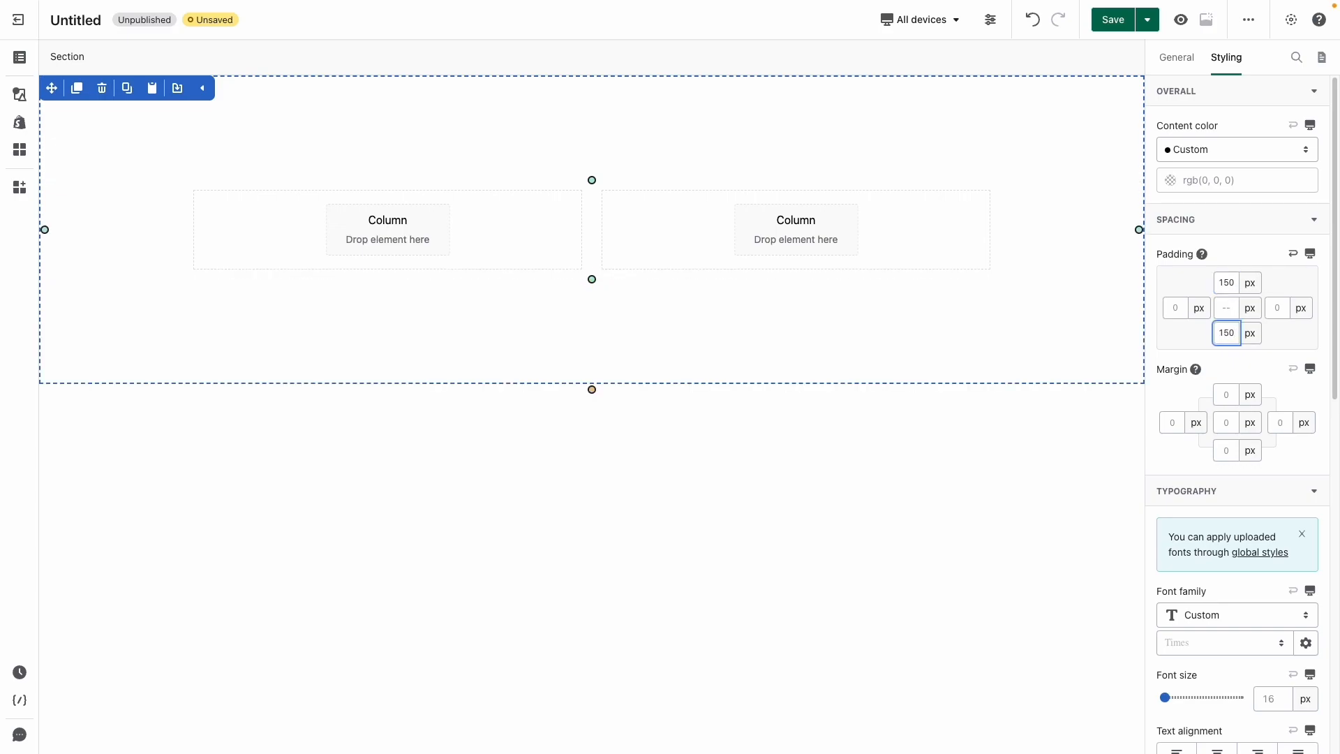
Set the section's background color to the dark gray rgb(40, 40, 40).
scroll(1230, 338, "down", 10)
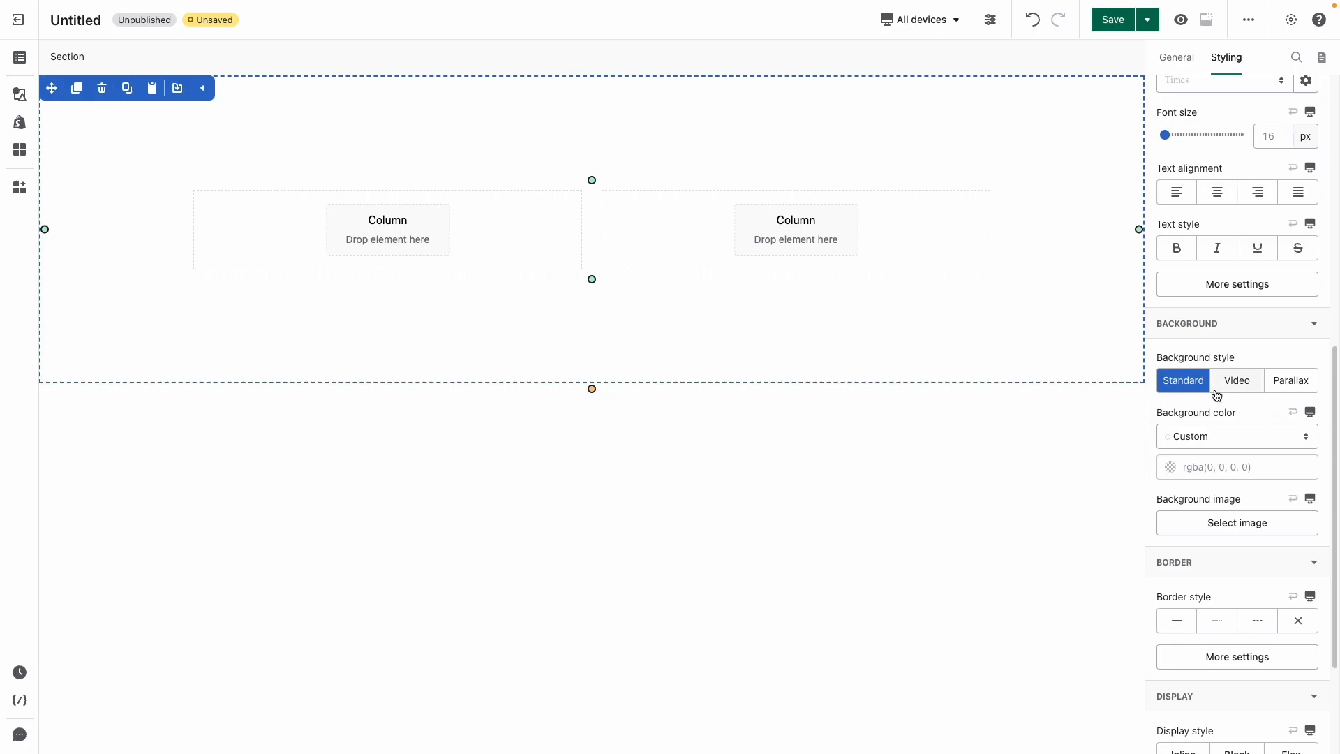
left_click(1253, 472)
left_click(1038, 544)
type("40")
key("Tab")
type("40")
left_click(1101, 543)
type("40")
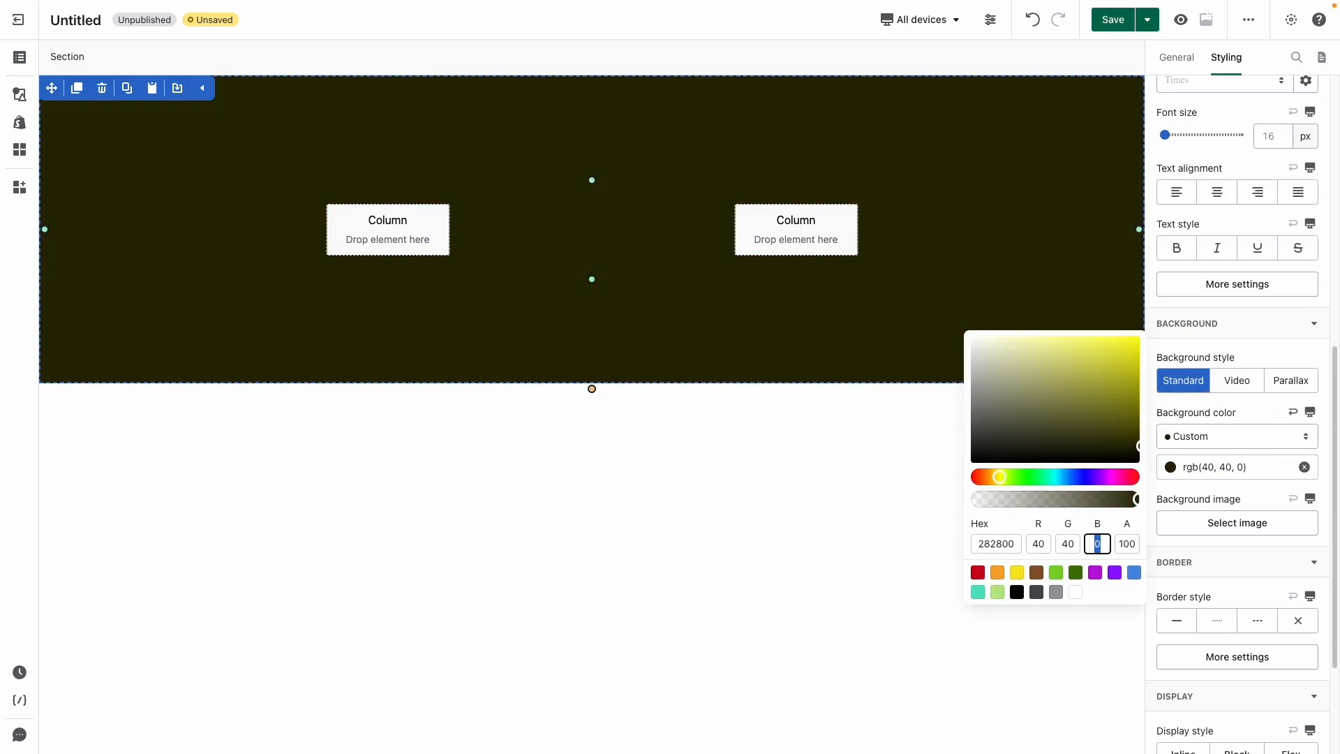
left_click(337, 463)
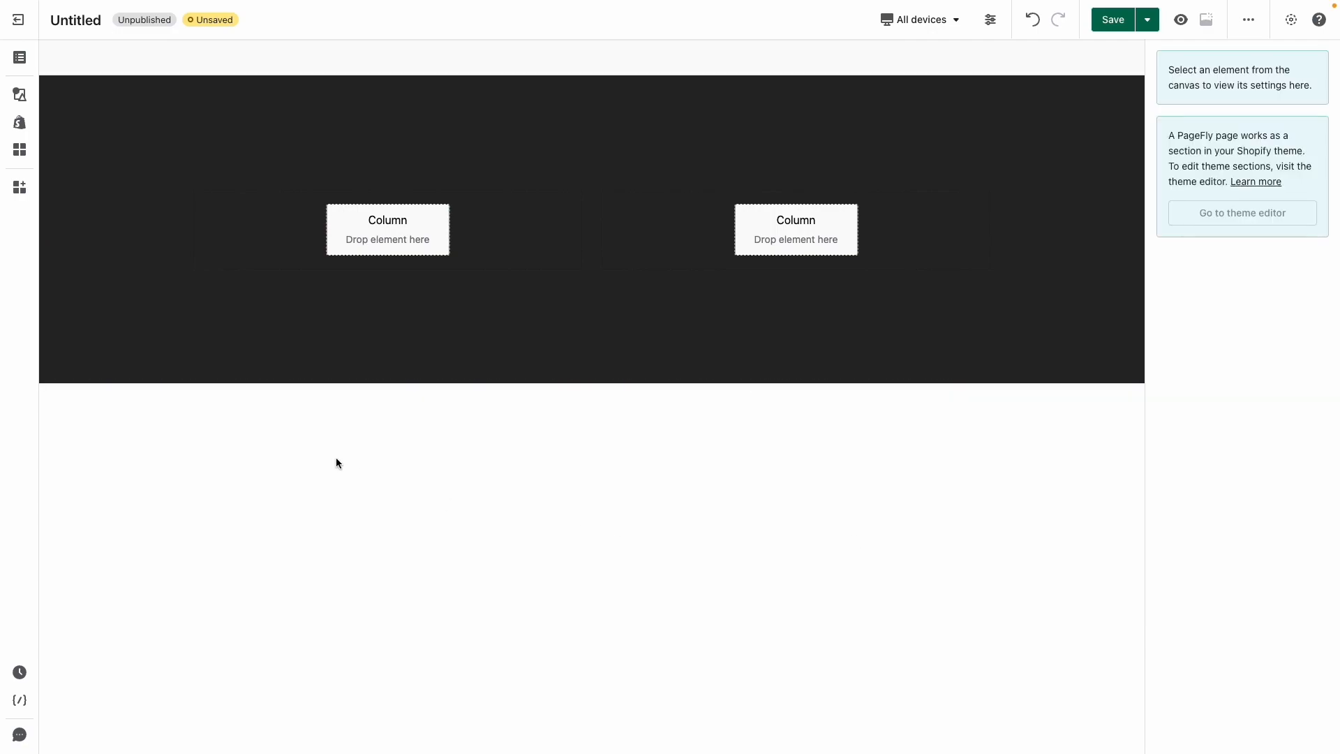
Add a heading to the first column and place a countdown element directly below it.
left_click(21, 96)
mouse_move(113, 317)
left_click_drag(269, 80, 380, 200)
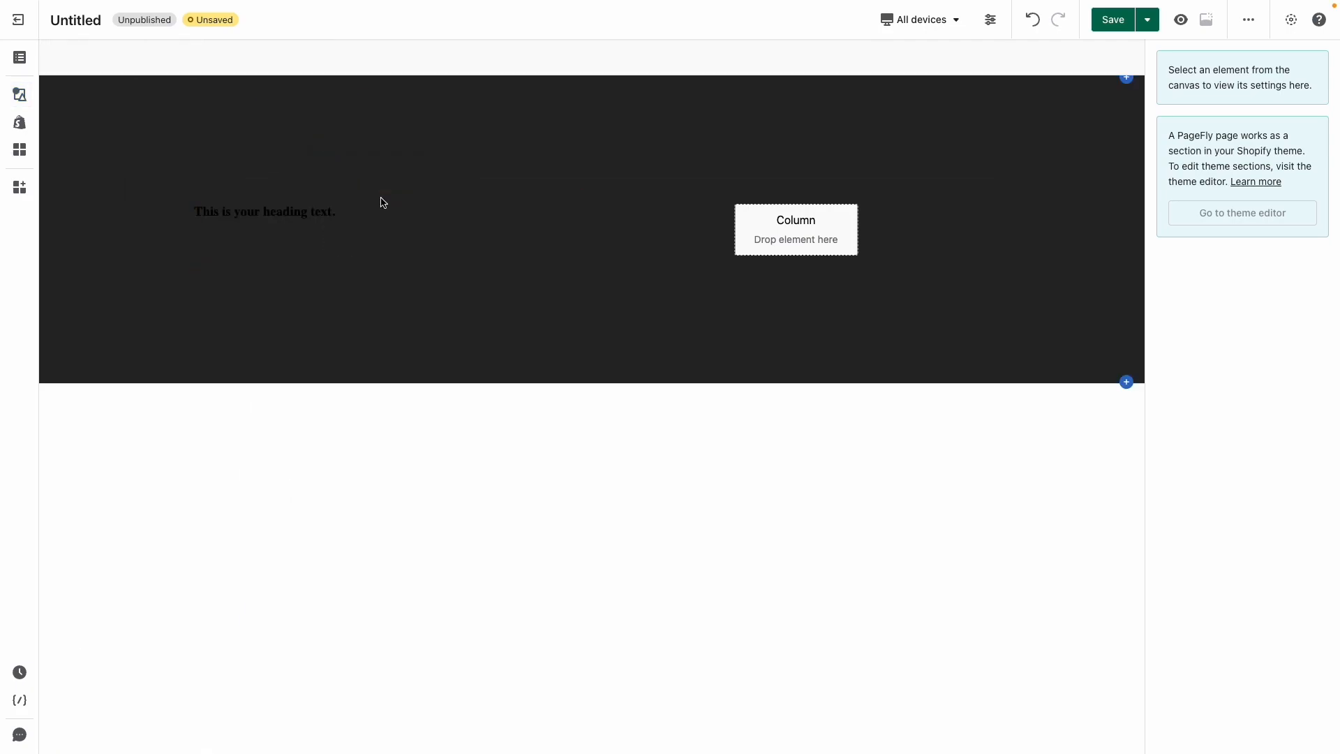
left_click(20, 94)
type("cou")
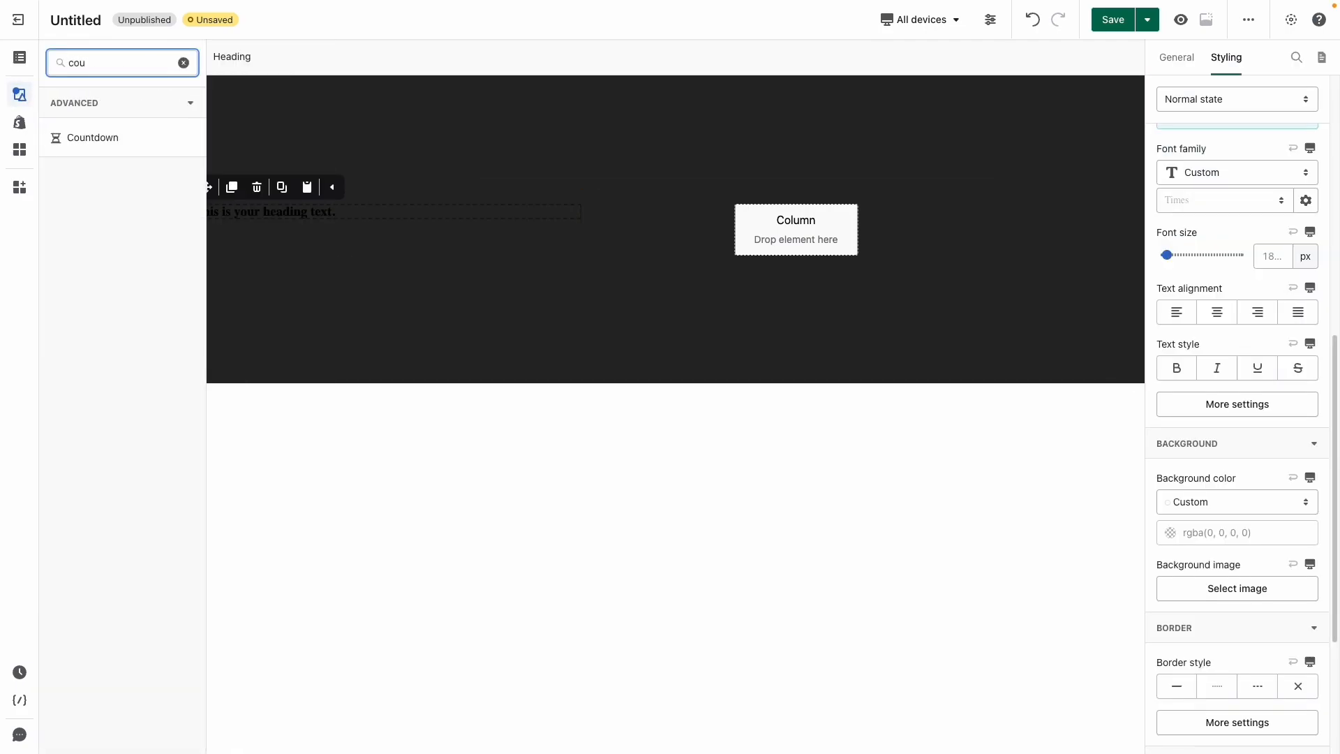
mouse_move(154, 133)
left_click_drag(238, 77, 370, 225)
Add an image element below the countdown in the first column.
left_click(21, 93)
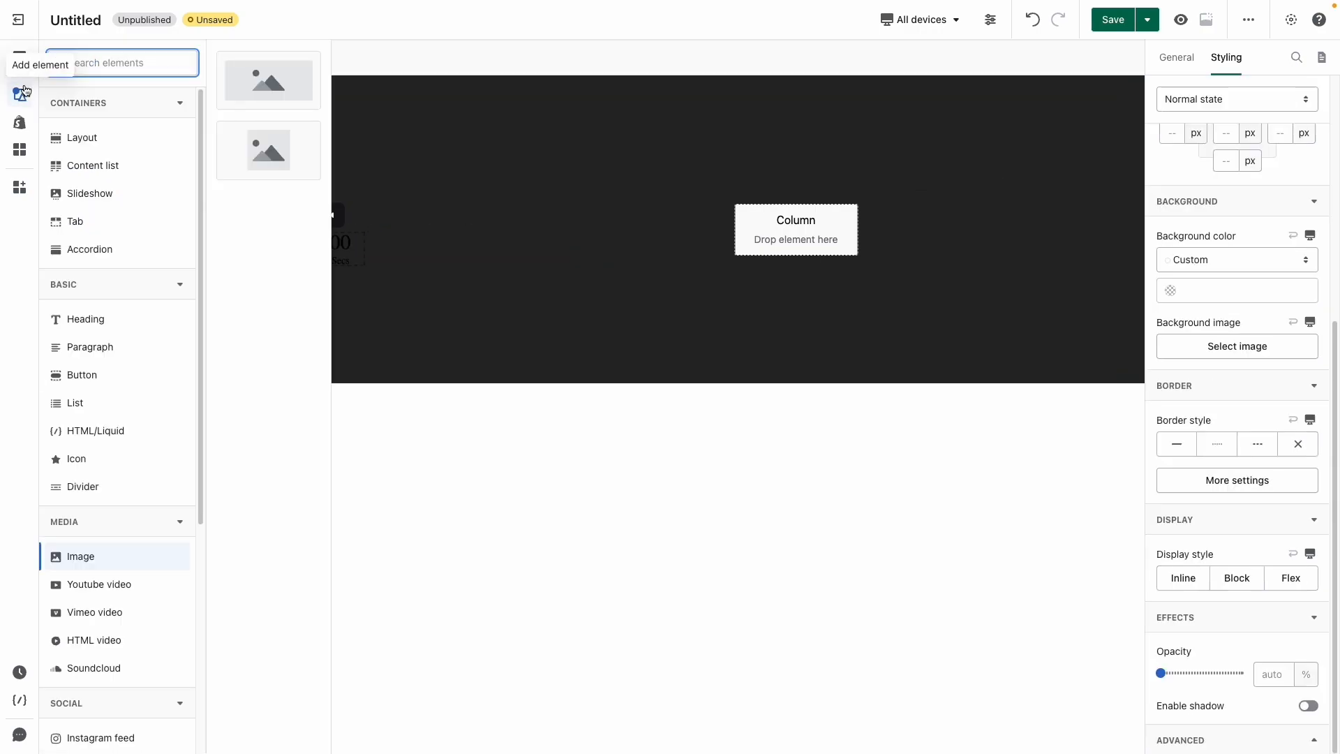
type("image")
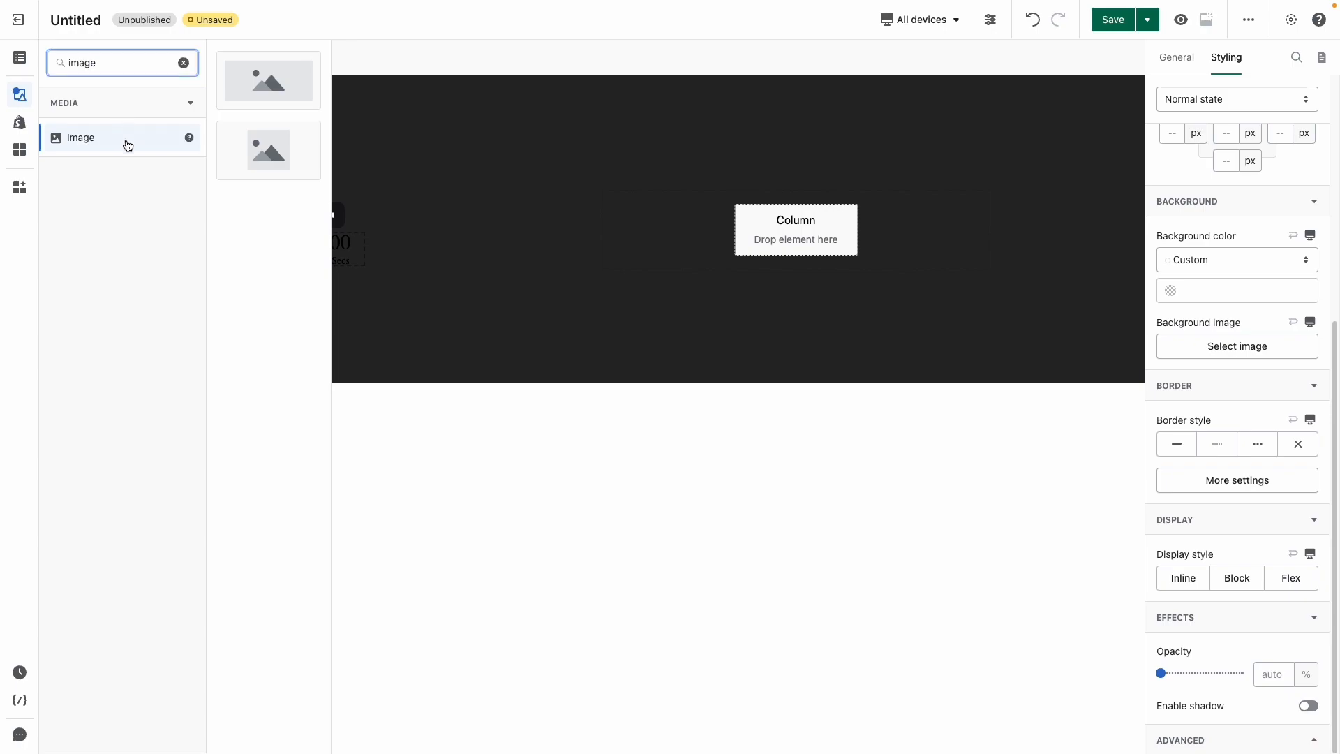
left_click_drag(269, 81, 346, 267)
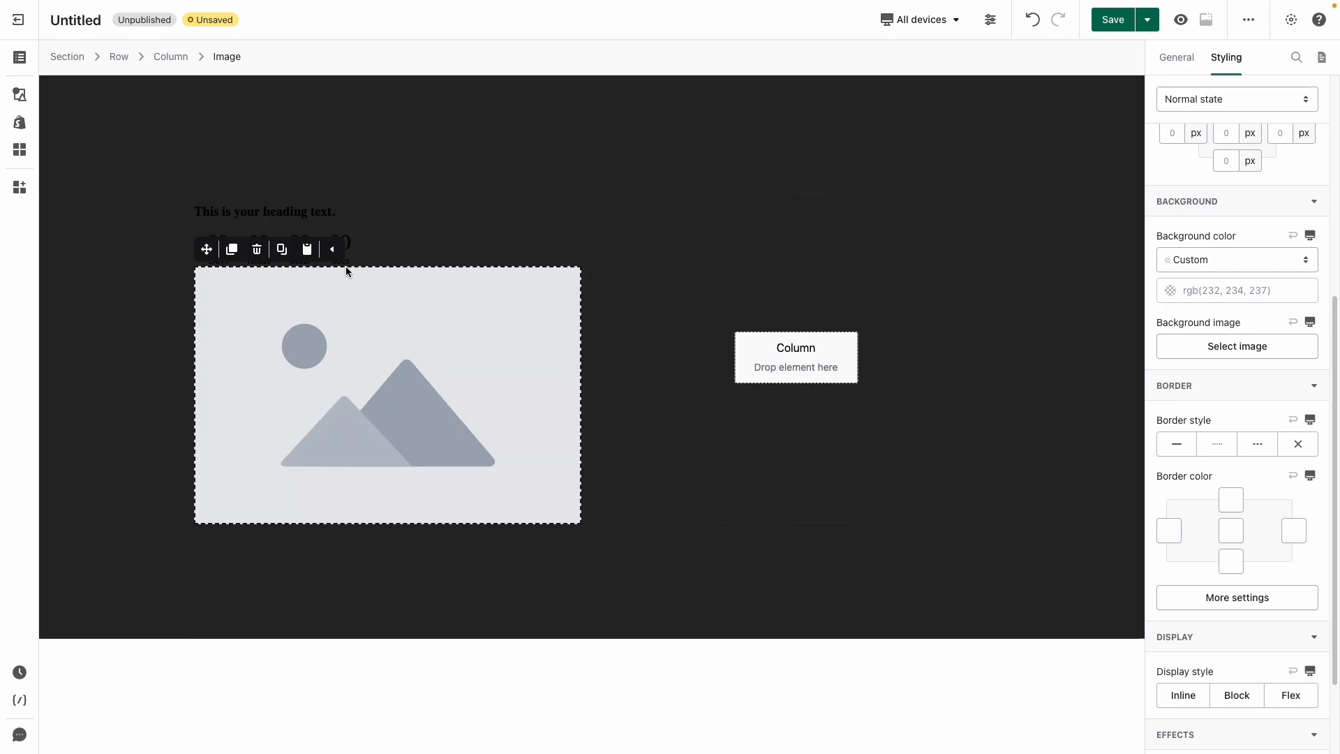
Replace the heading's text with "TIME REMAINING".
left_click(360, 213)
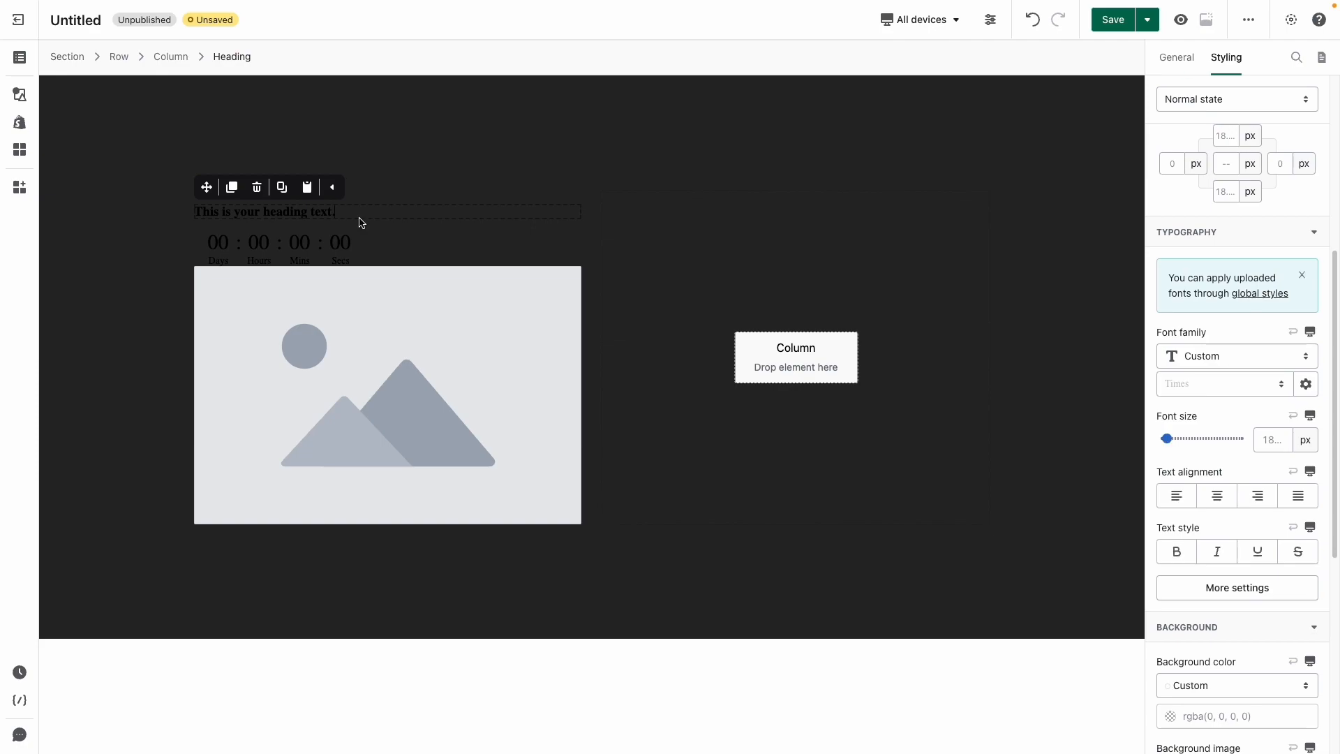
left_click(1176, 56)
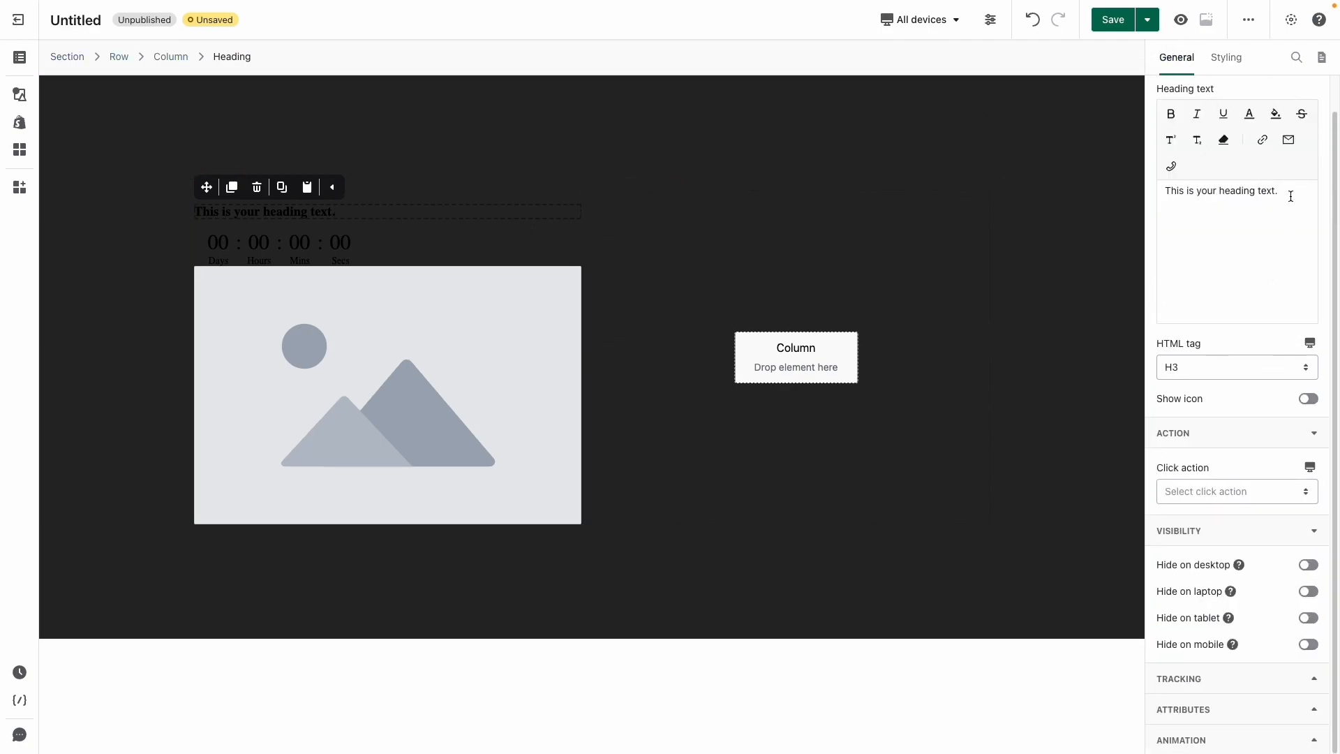
left_click_drag(1288, 196, 1155, 187)
type("TIME REMAINING")
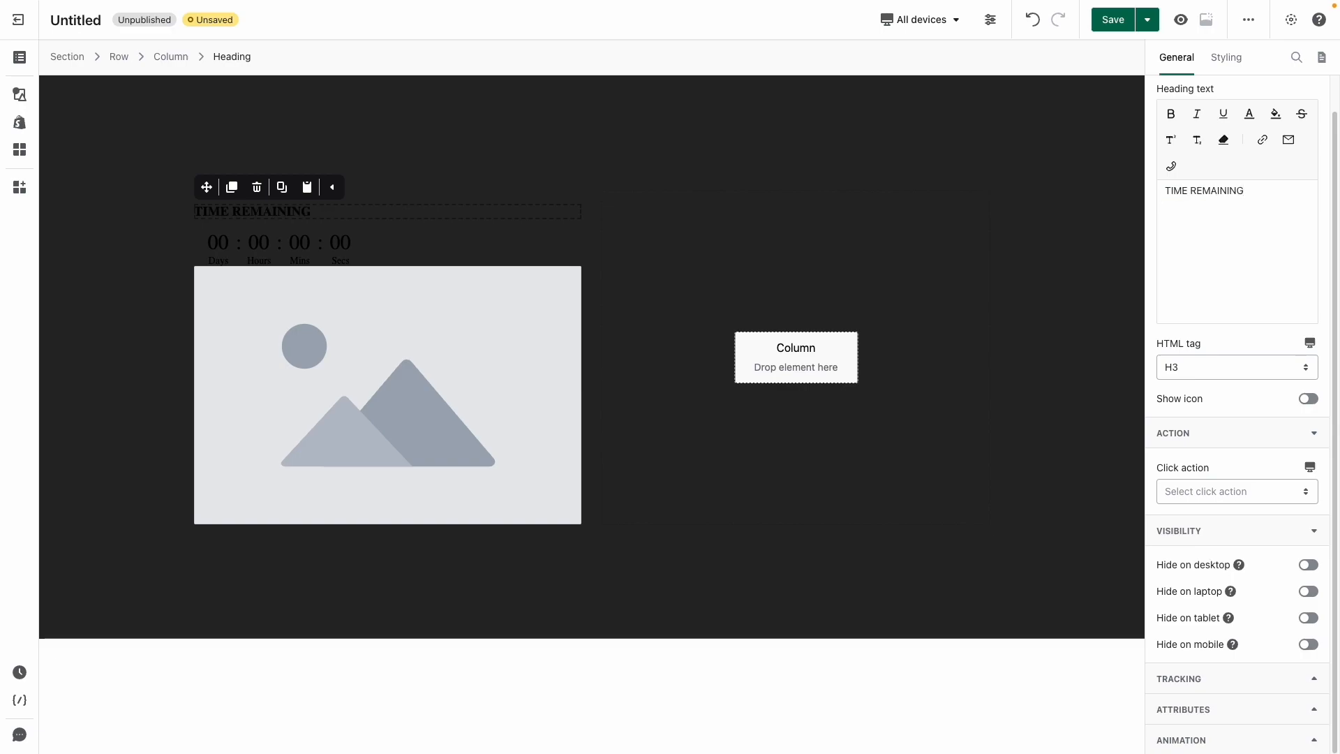
Set the heading's content color to rgb(185, 131, 60).
left_click(1229, 68)
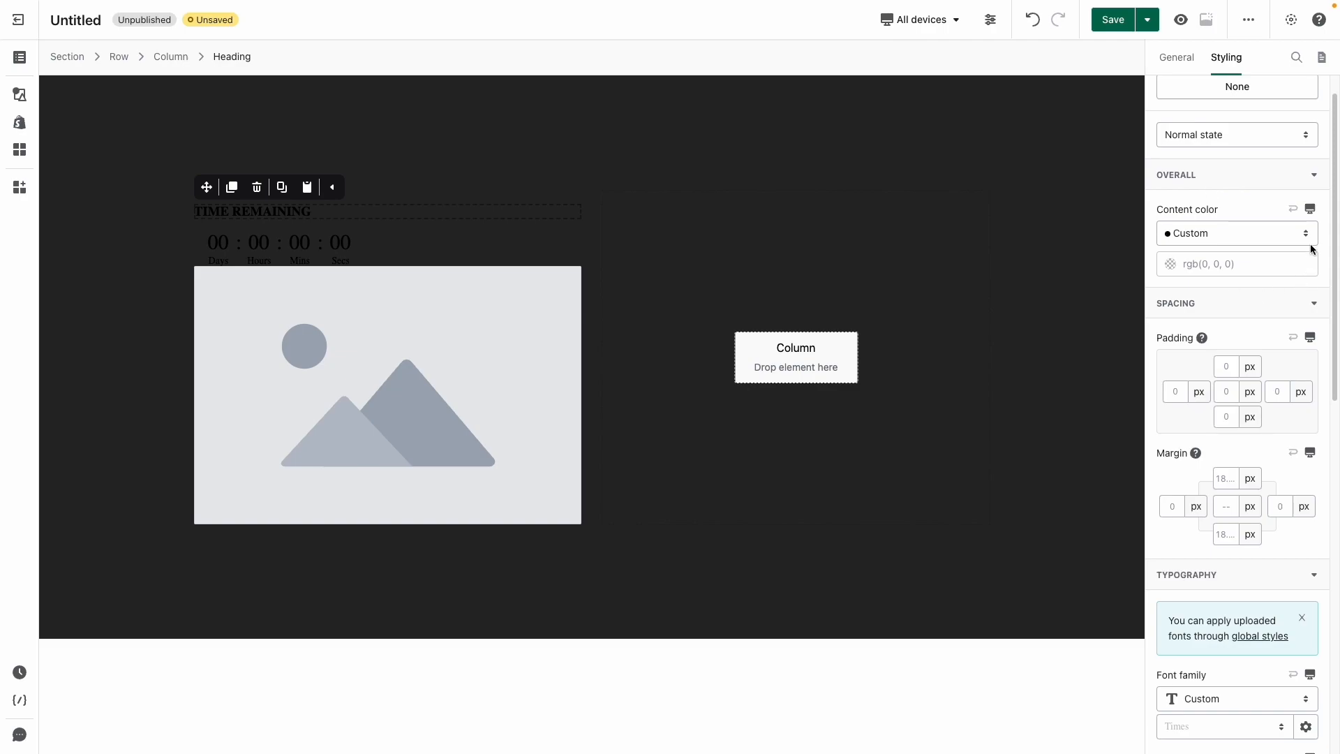
left_click(1247, 264)
left_click(1038, 341)
type("185")
left_click(1075, 342)
type("131")
left_click(1089, 342)
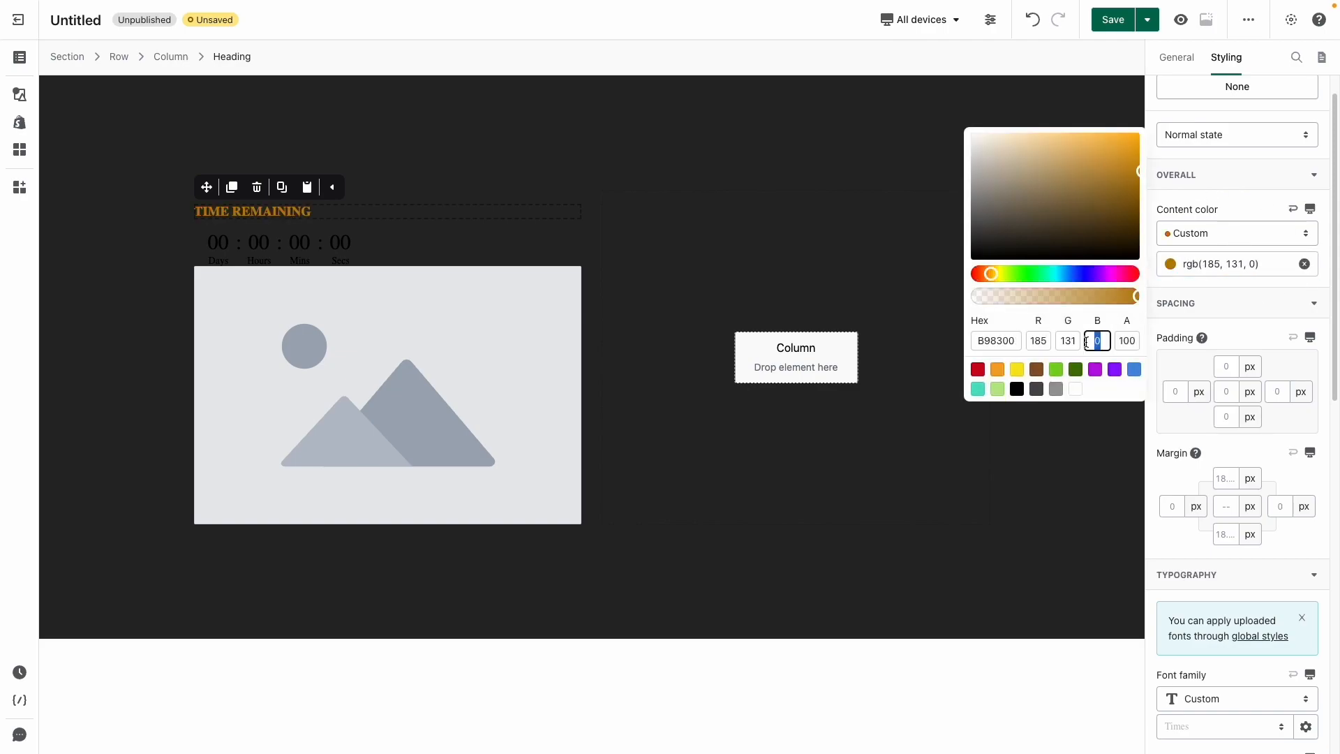
type("60")
left_click(1254, 443)
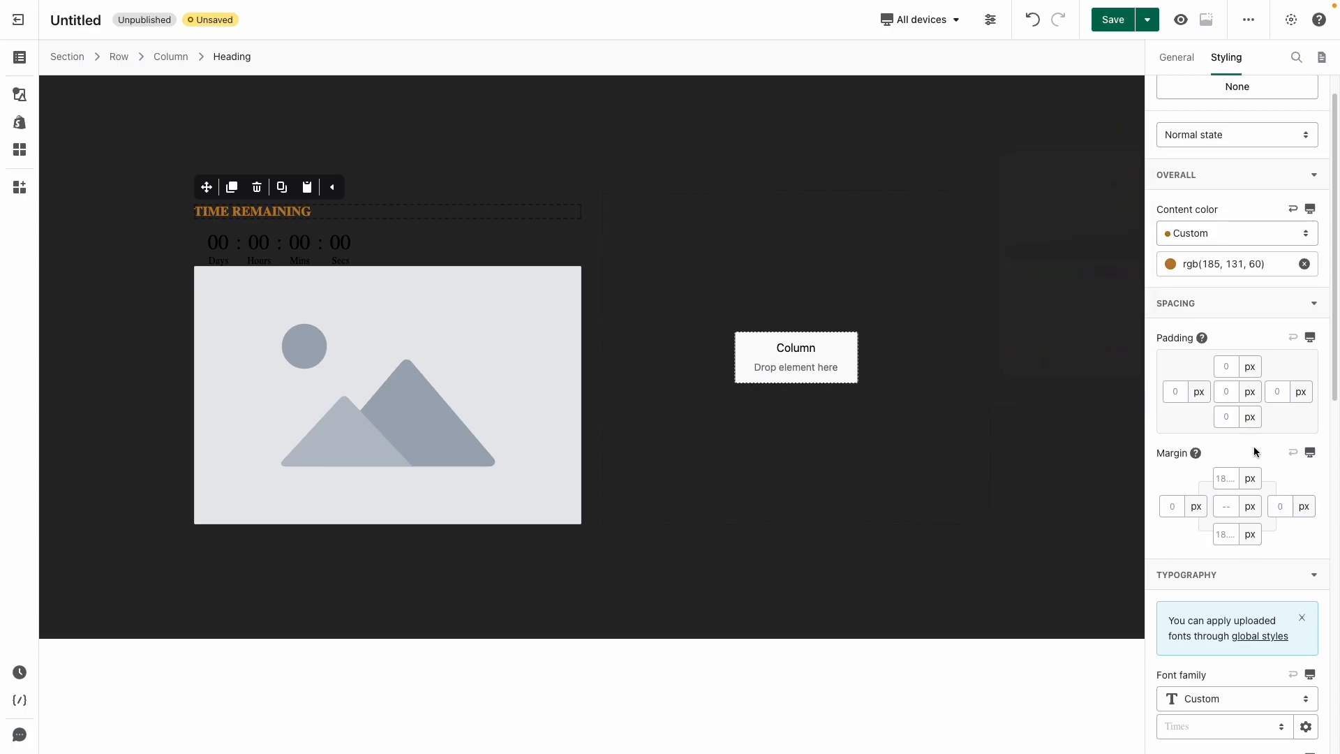
Set the heading's font family to Rubik and its font size to 14 px.
scroll(1253, 446, "down", 5)
left_click(1229, 447)
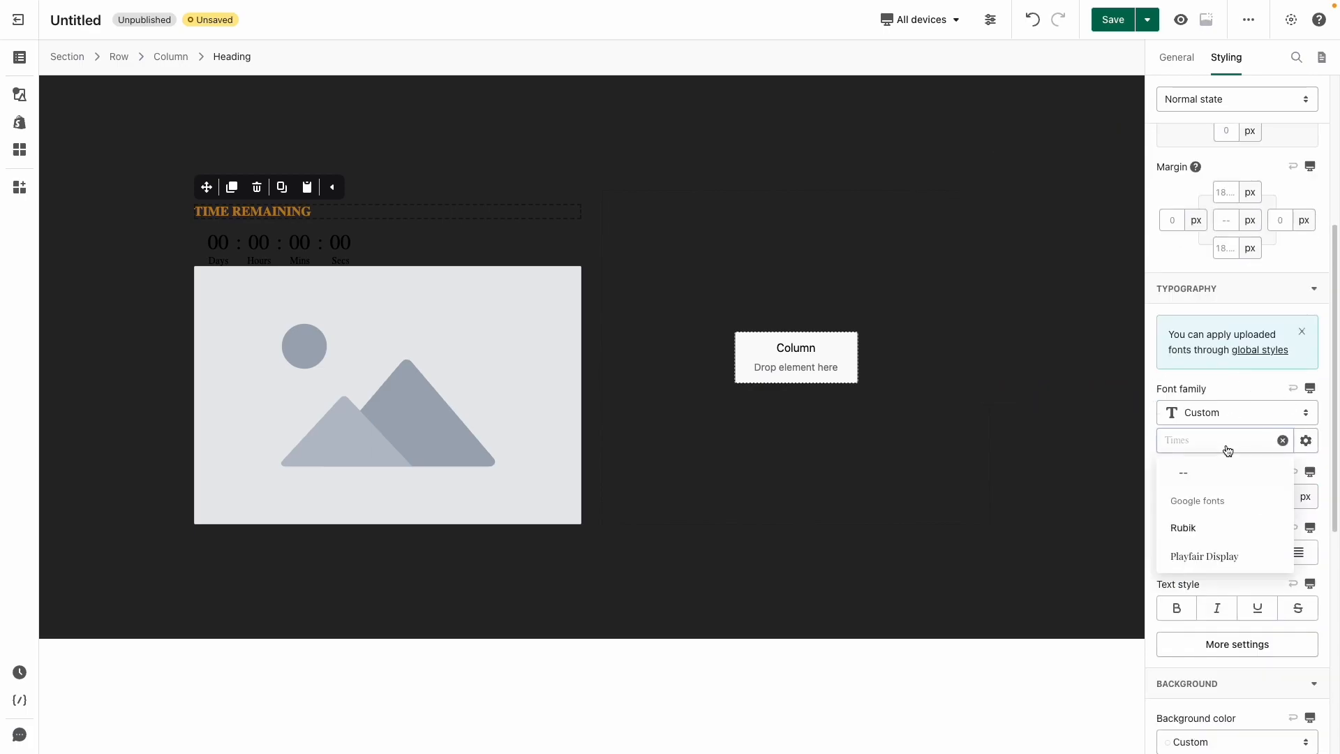
left_click(1220, 529)
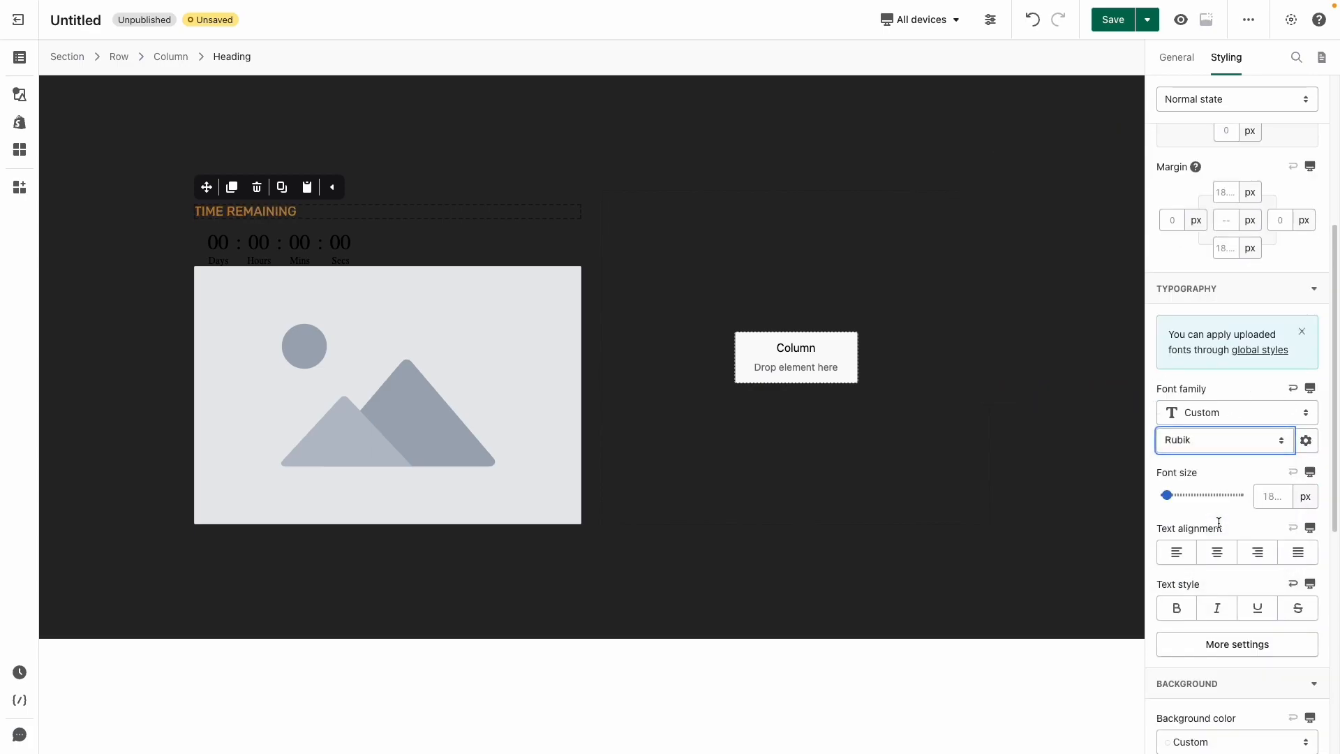
left_click(1282, 495)
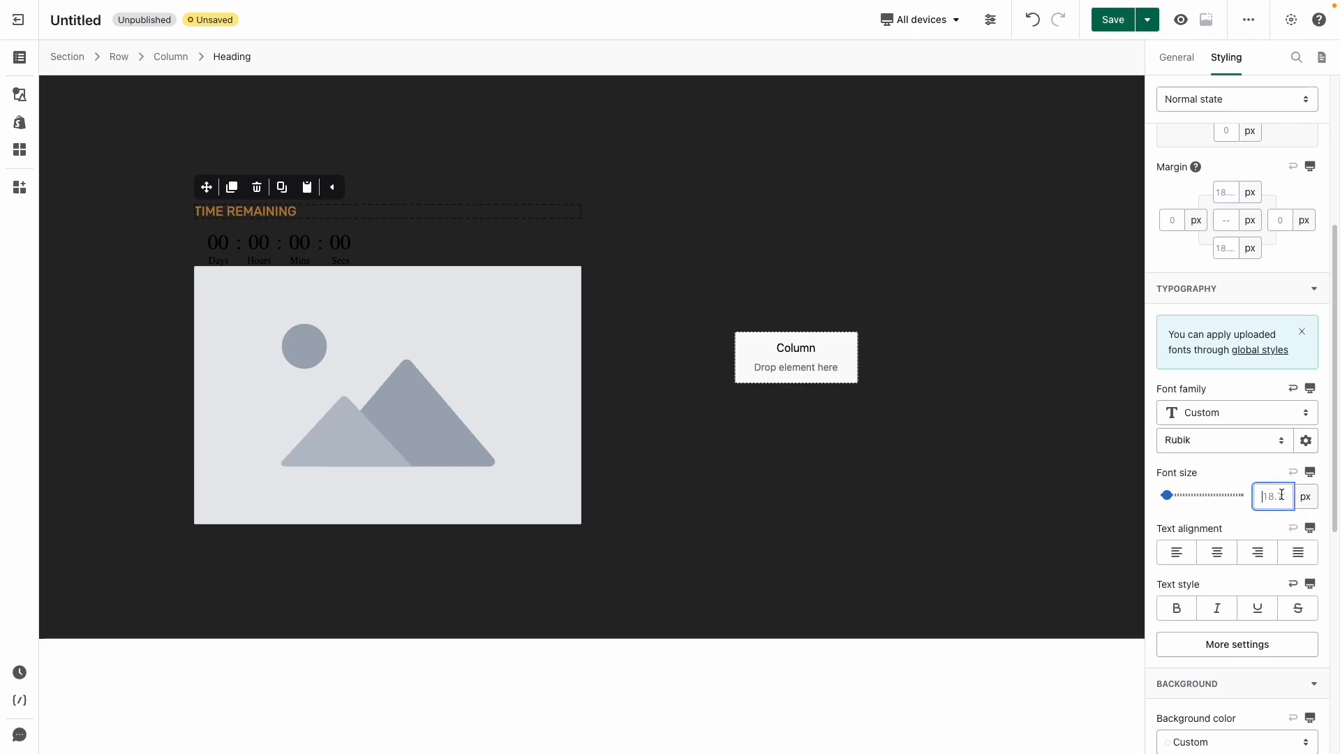
type("15")
scroll(1245, 601, "down", 1)
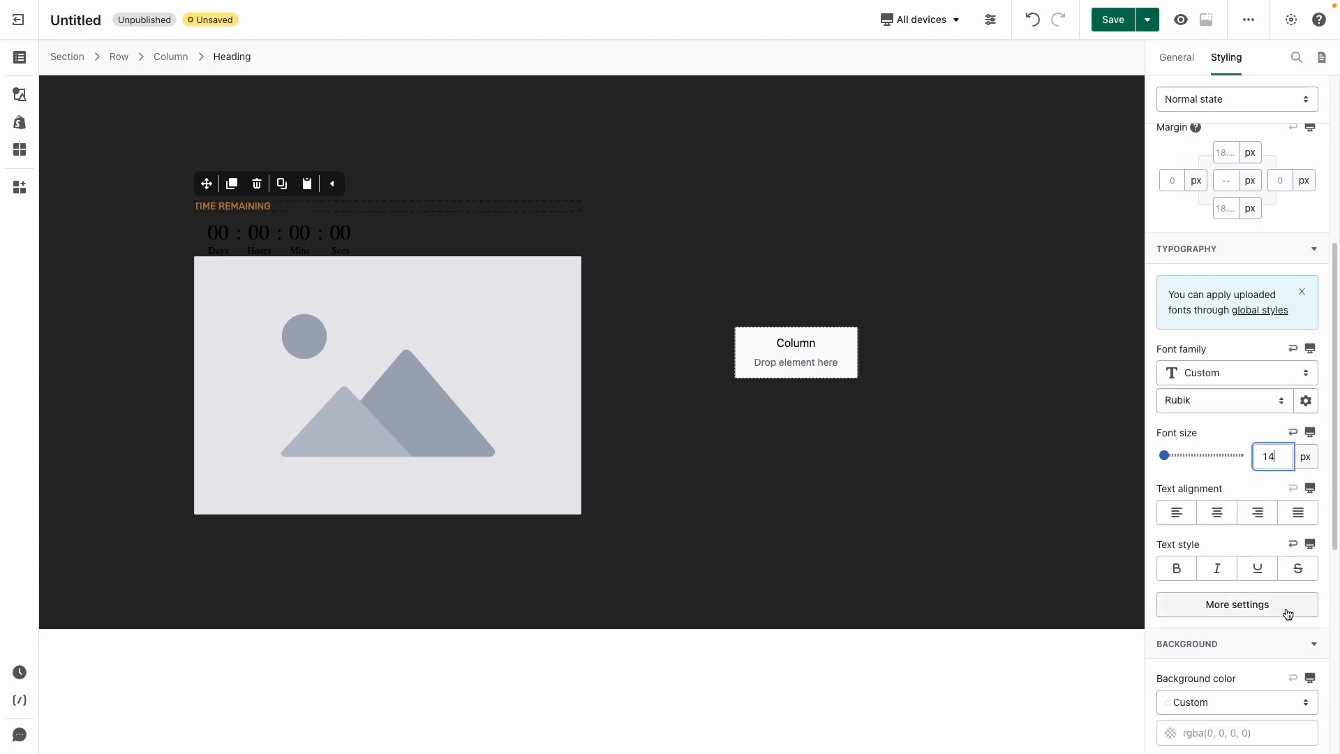
Set the heading's font weight to Medium, line height to 1.13 em and letter spacing to 3 px.
left_click(1260, 605)
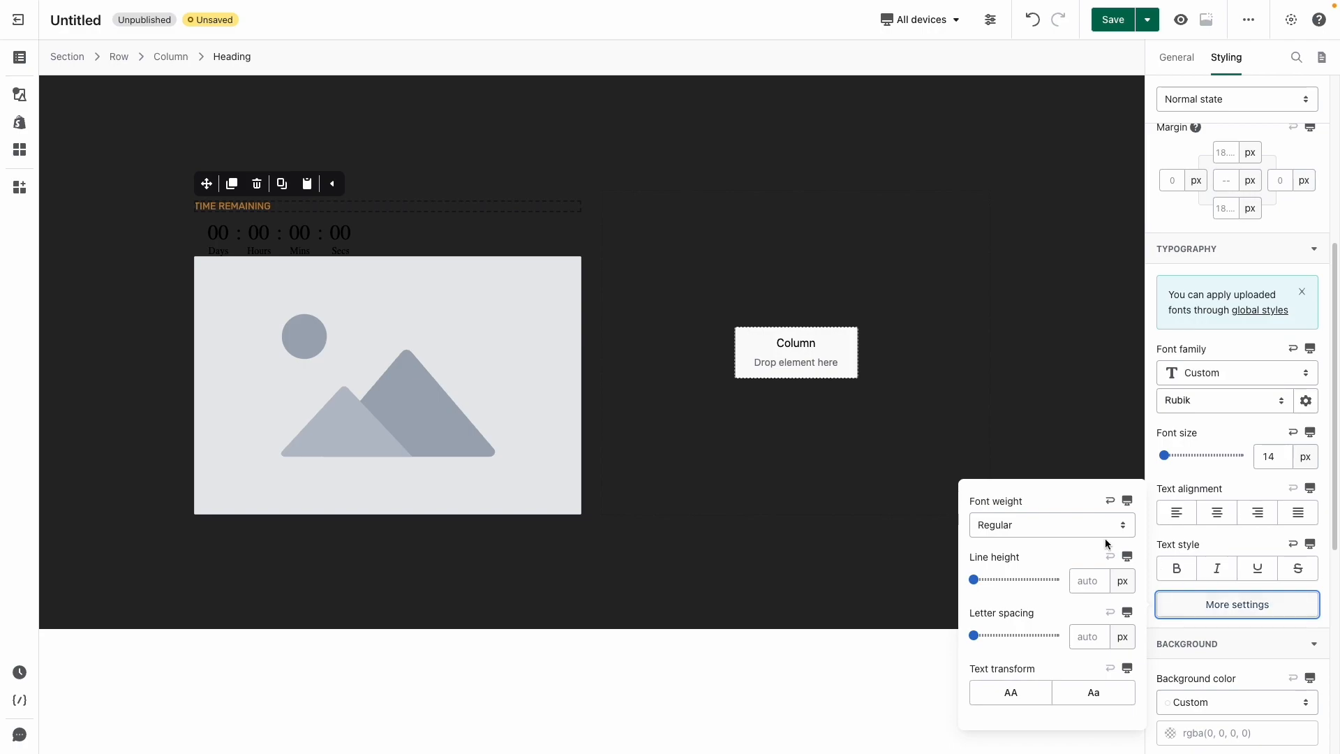
left_click(1032, 524)
left_click(1033, 608)
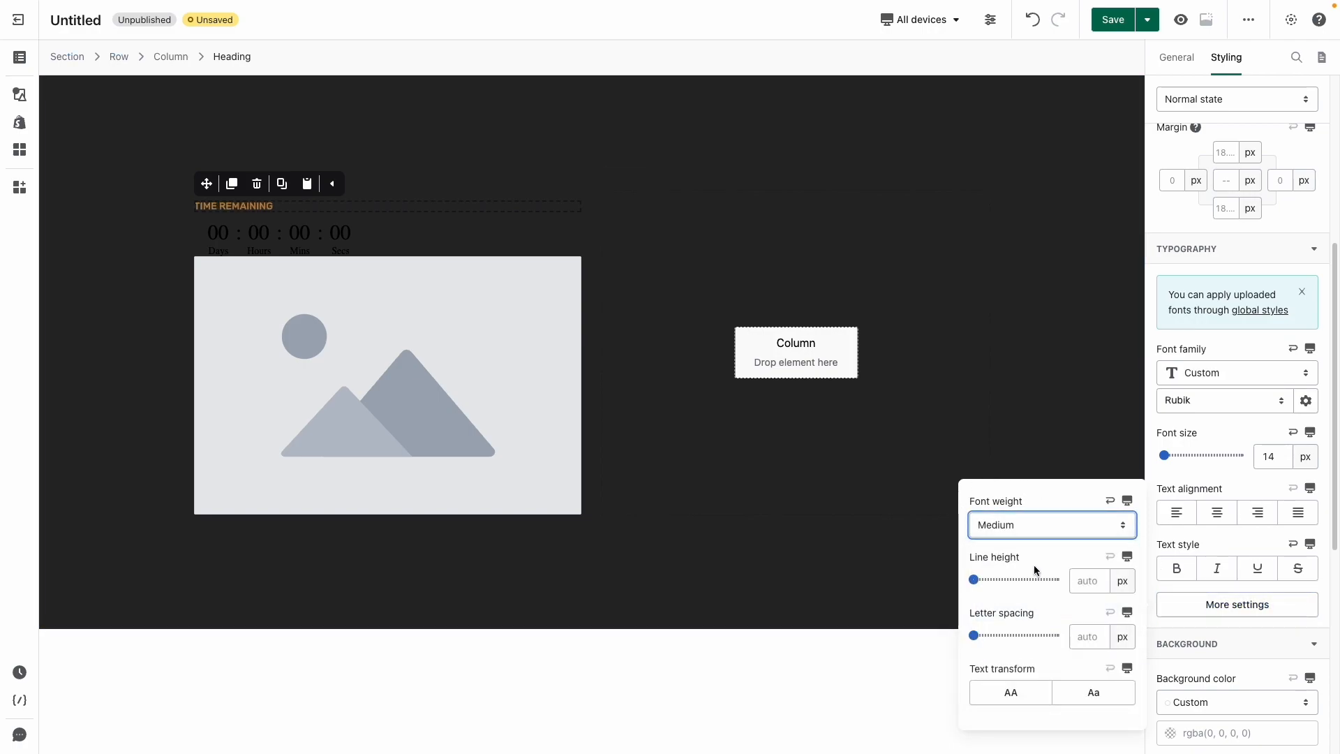
left_click(1121, 581)
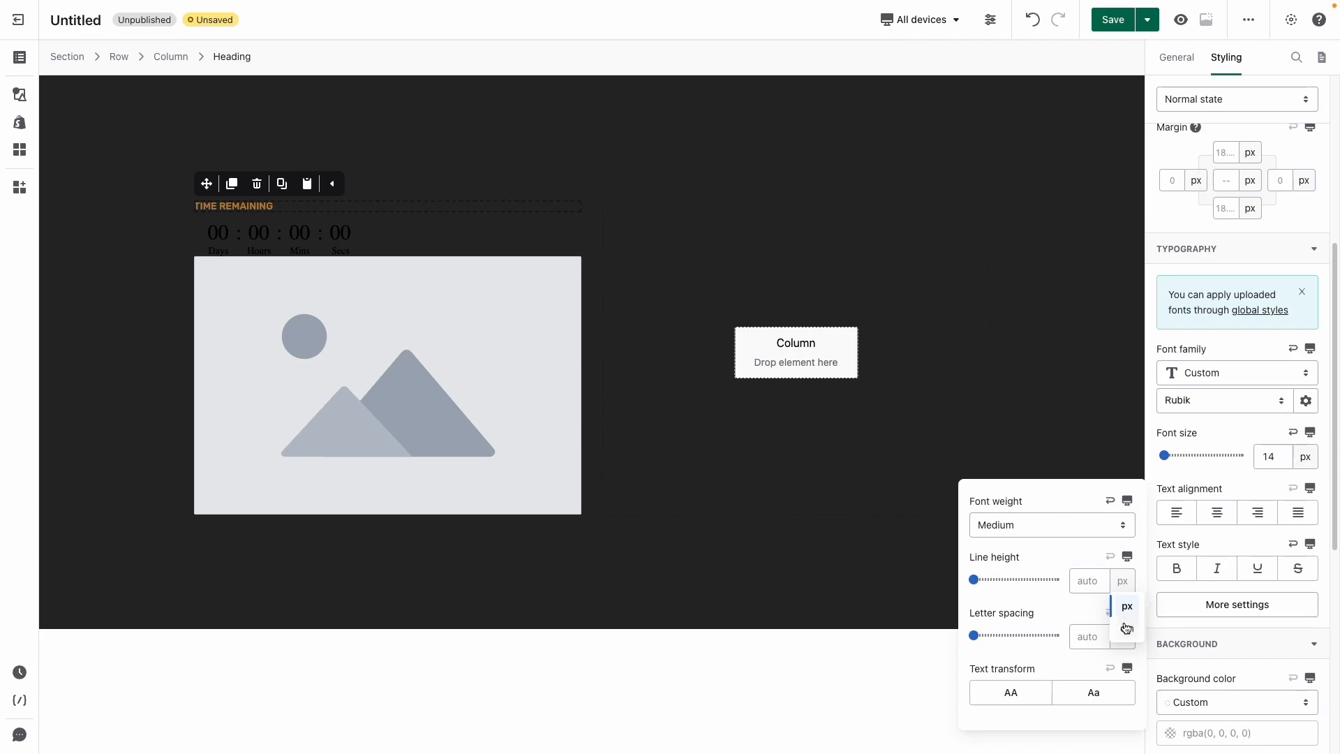
left_click(1100, 584)
type("1.13")
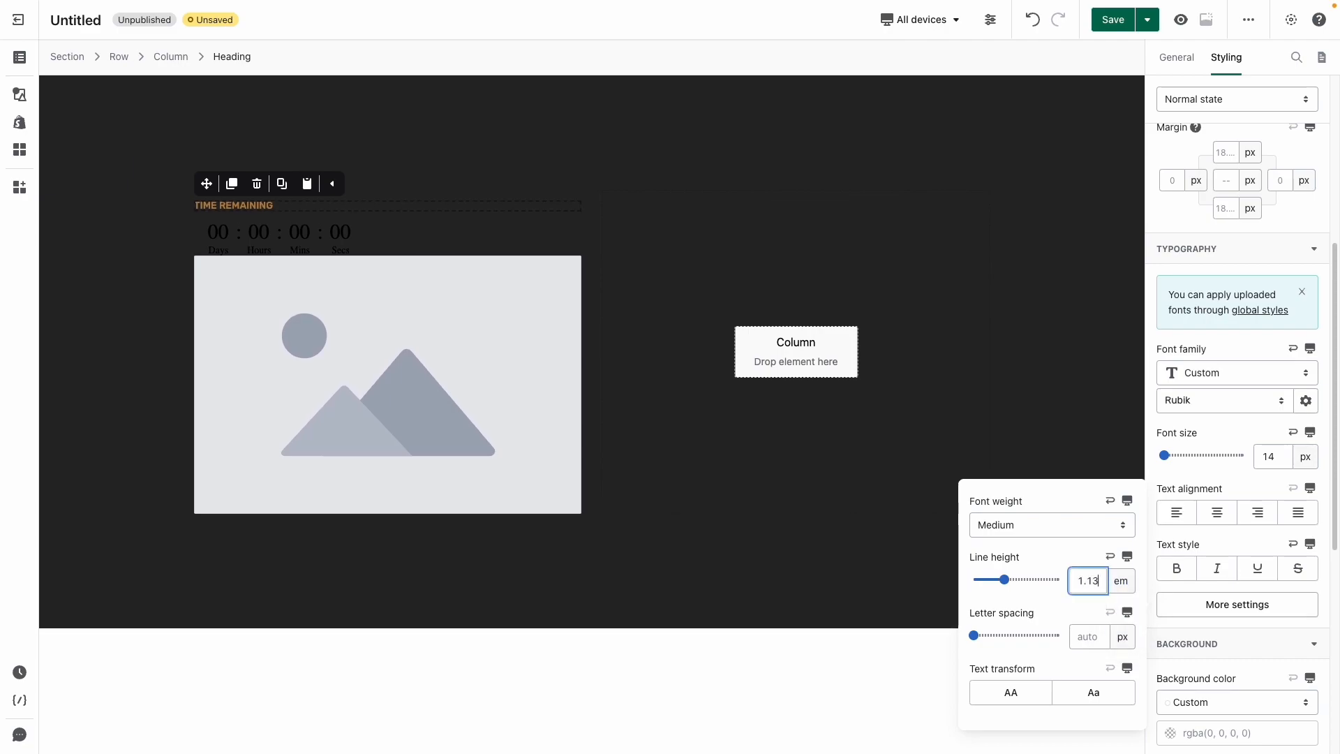
left_click(1089, 637)
type("3")
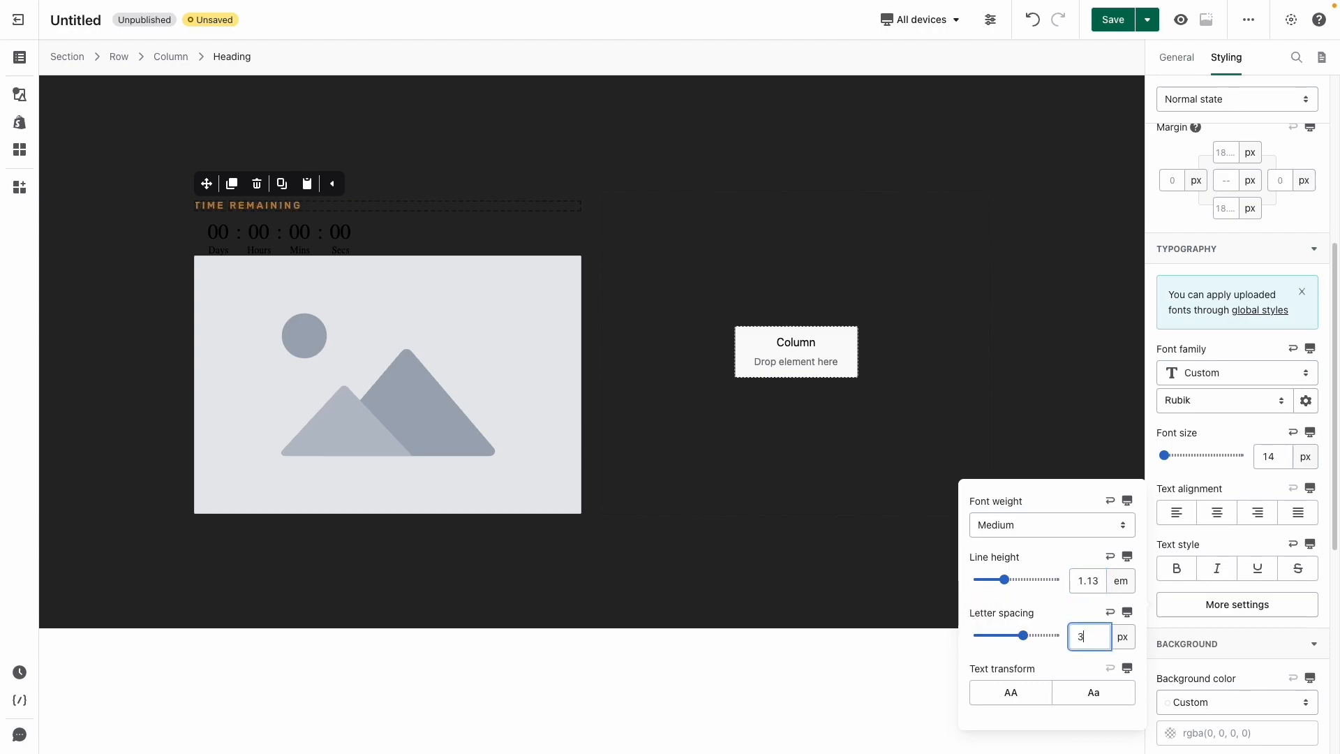
left_click(1210, 620)
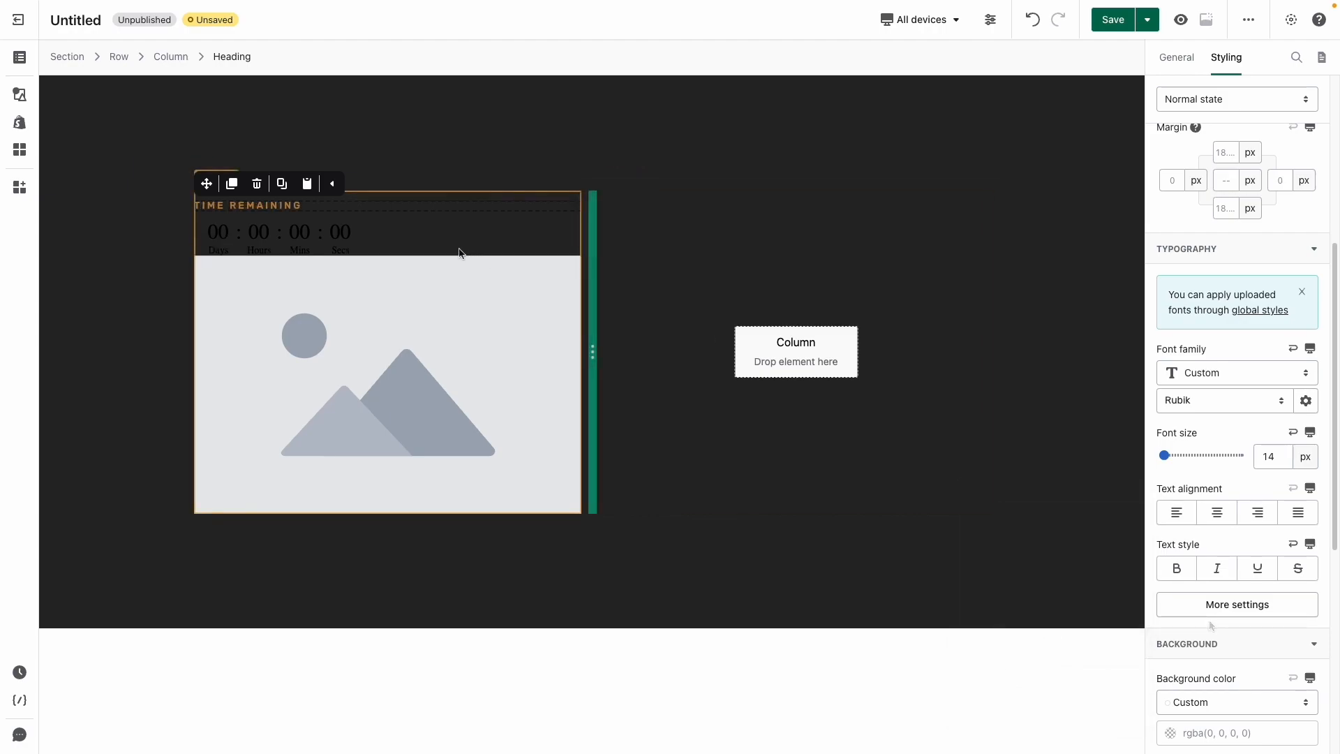
left_click(362, 235)
left_click(1177, 58)
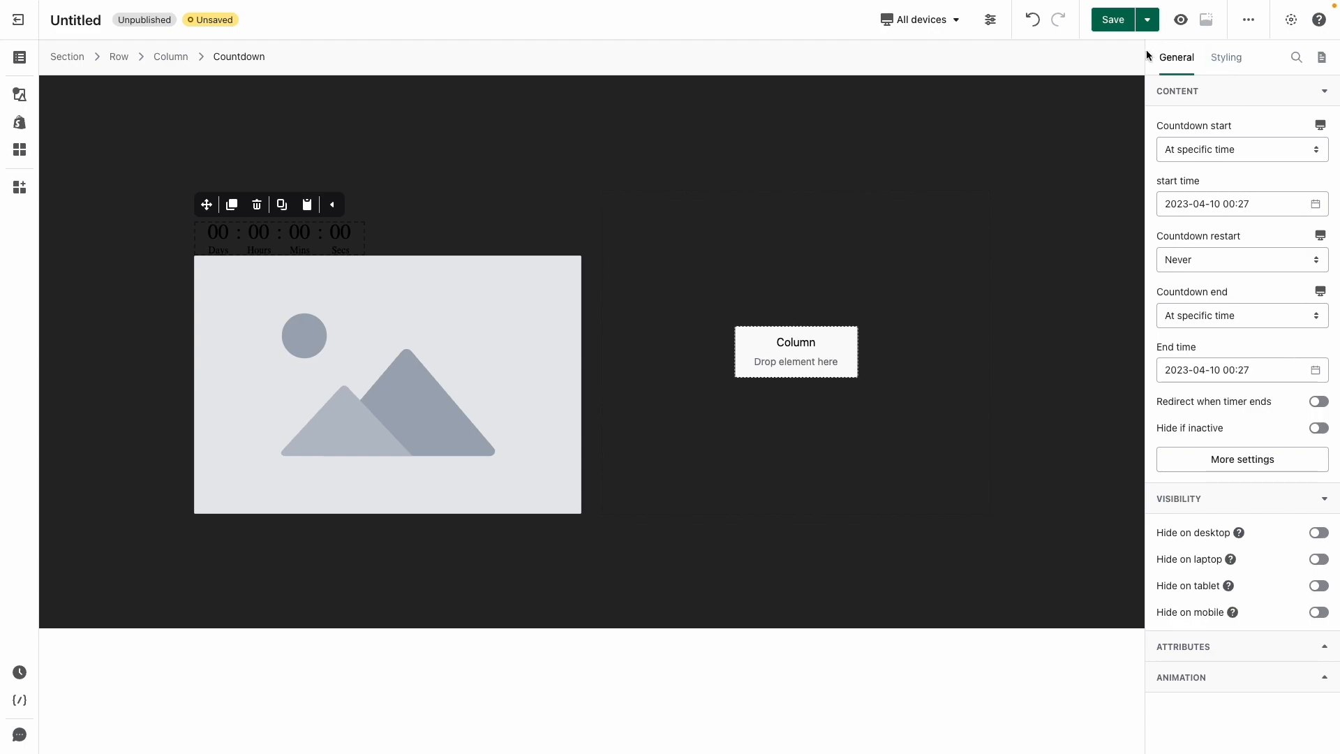
left_click(1315, 204)
left_click(1085, 235)
left_click(1151, 328)
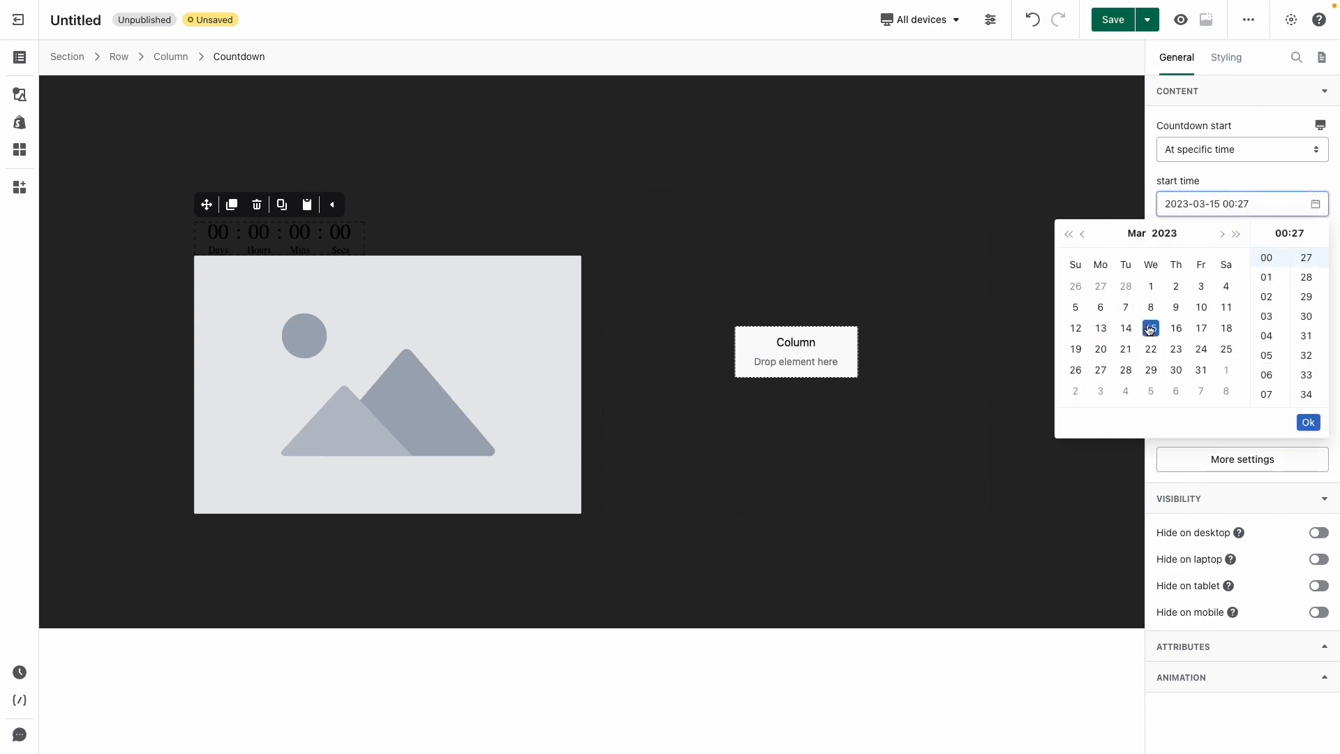
left_click(1177, 370)
scroll(1267, 350, "down", 4)
left_click(1267, 277)
scroll(1306, 314, "down", 5)
left_click(1307, 338)
left_click(1307, 422)
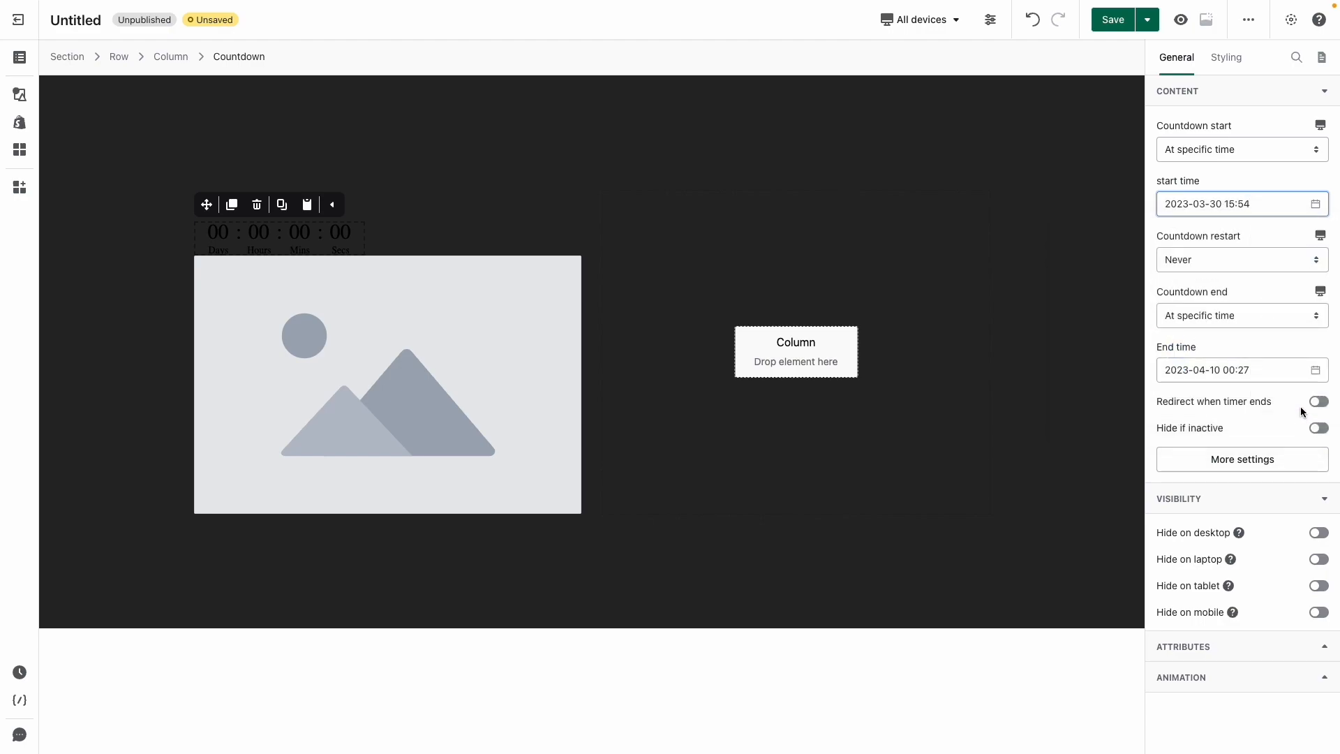
Make the countdown restart every day and end after a specific period of 1 day.
left_click(1242, 260)
left_click(1241, 347)
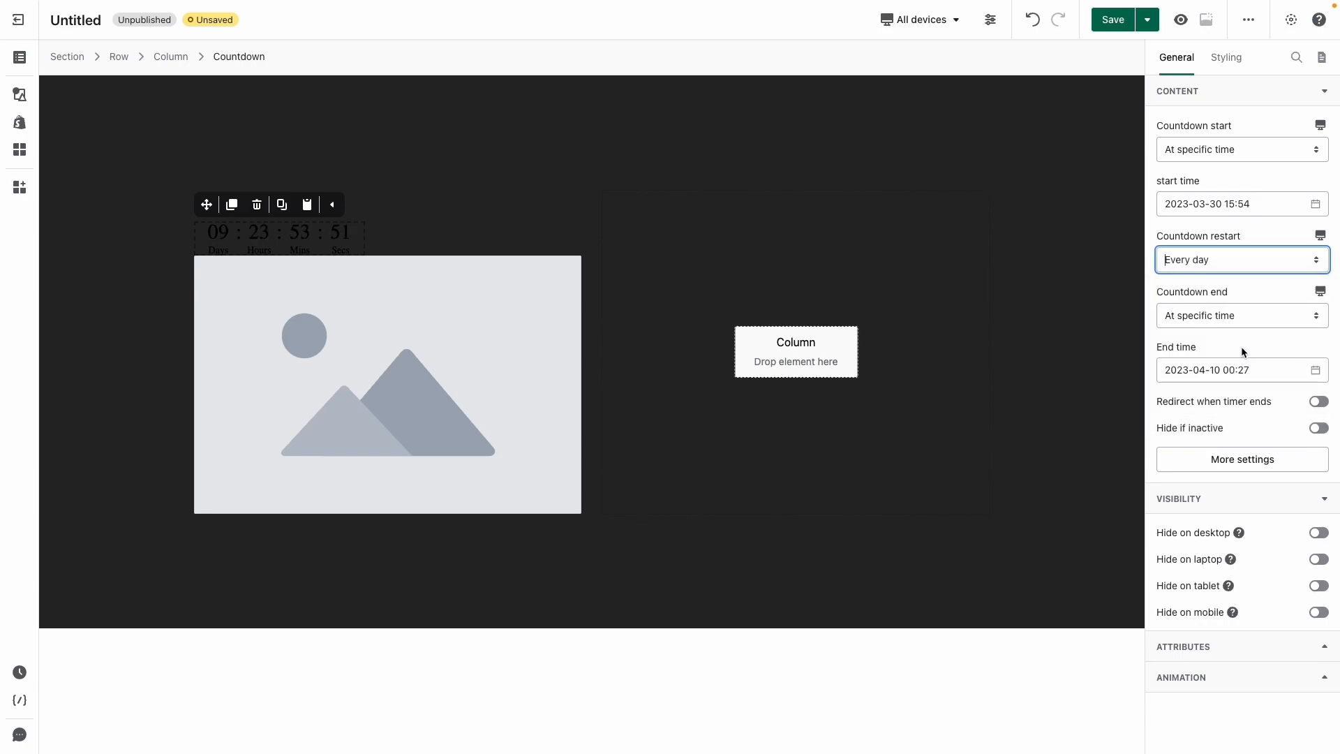
left_click(1241, 318)
left_click(1254, 374)
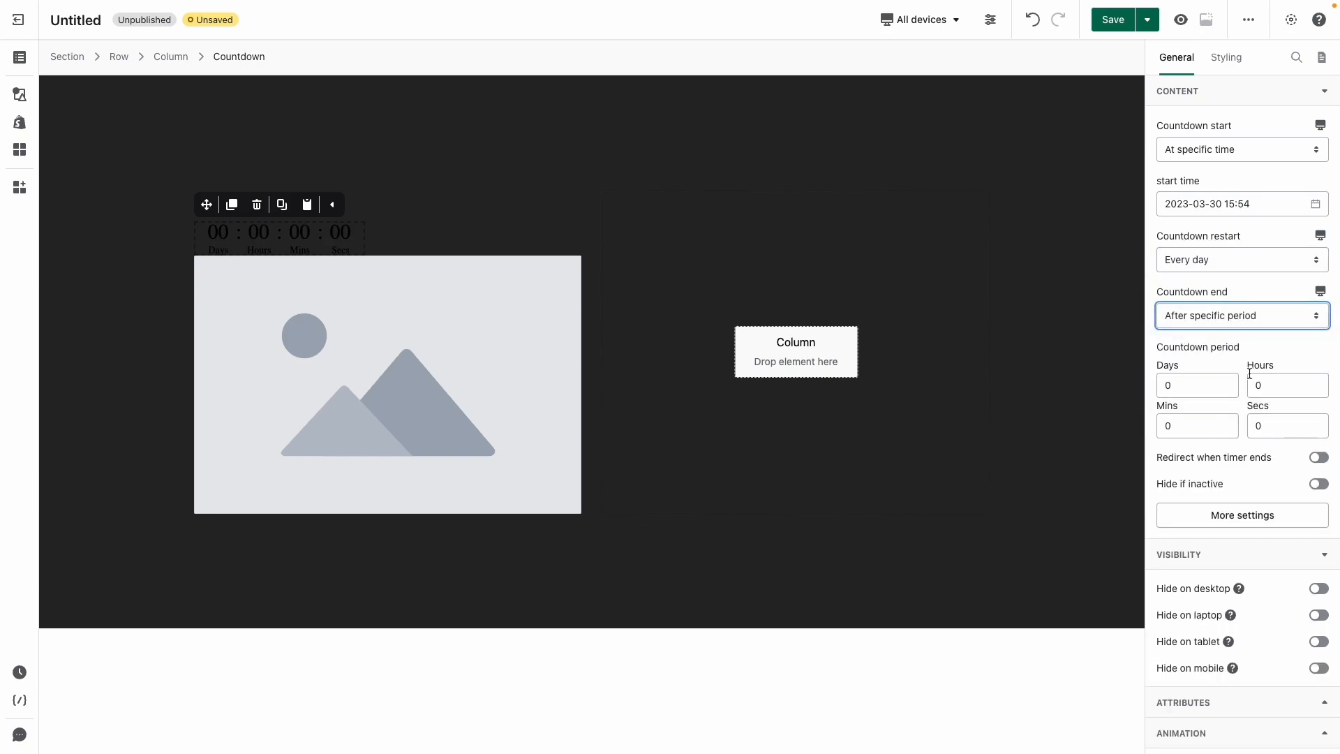
left_click(1191, 386)
key("BackSpace")
type("1")
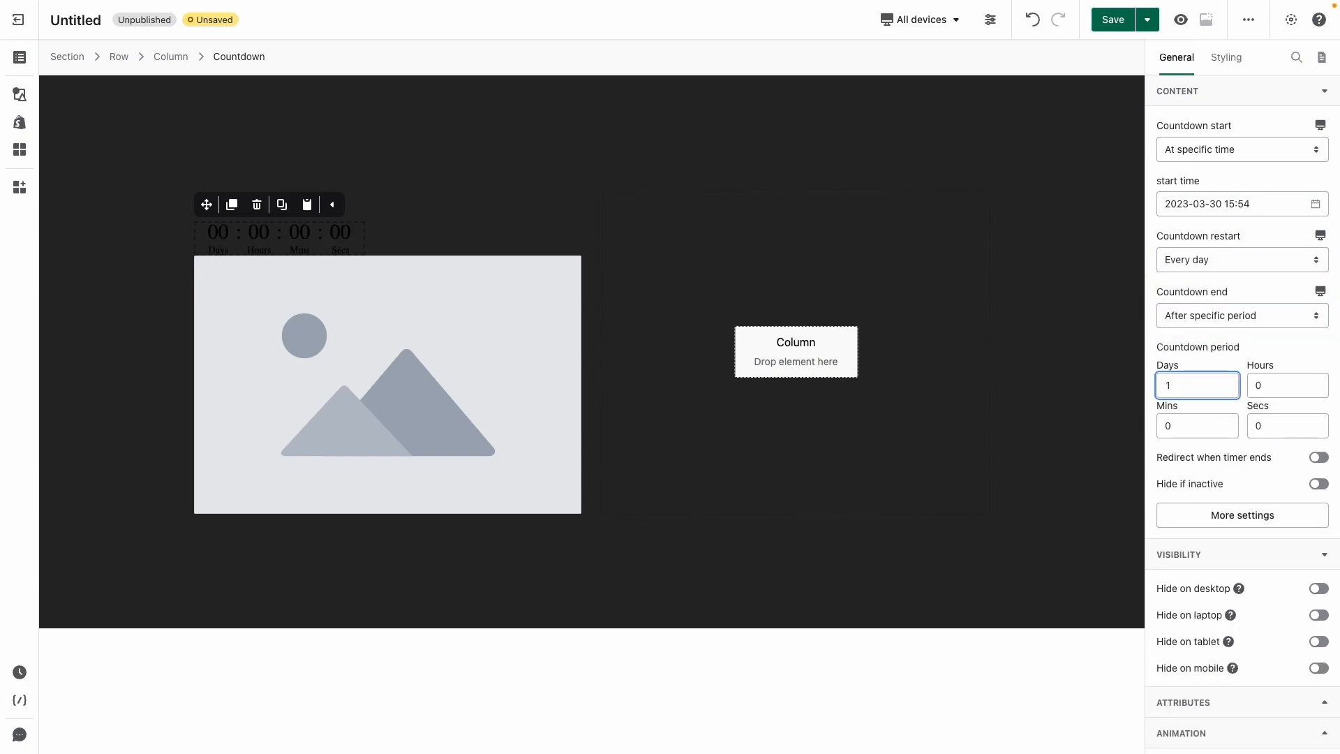
Set the countdown's top and bottom padding to 10 px and its right padding to 15 px.
left_click(1226, 59)
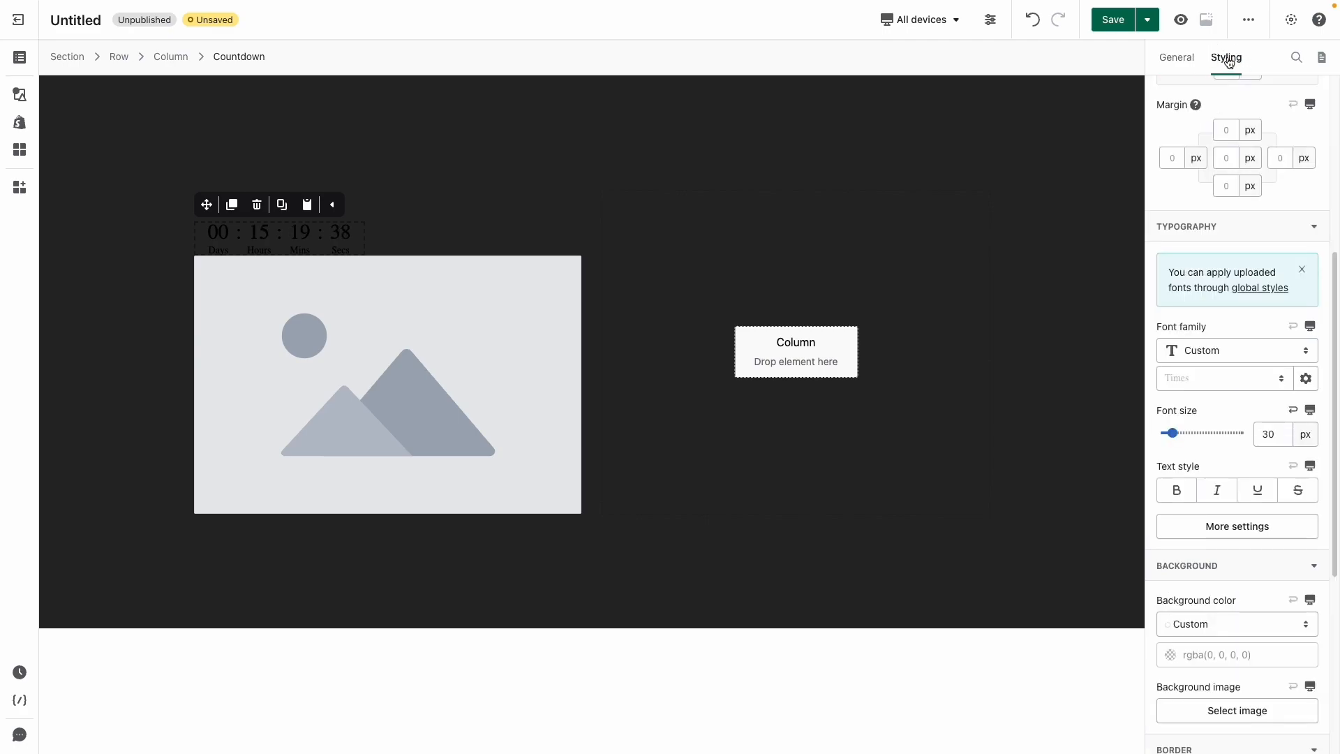
scroll(1232, 288, "up", 4)
left_click(1232, 290)
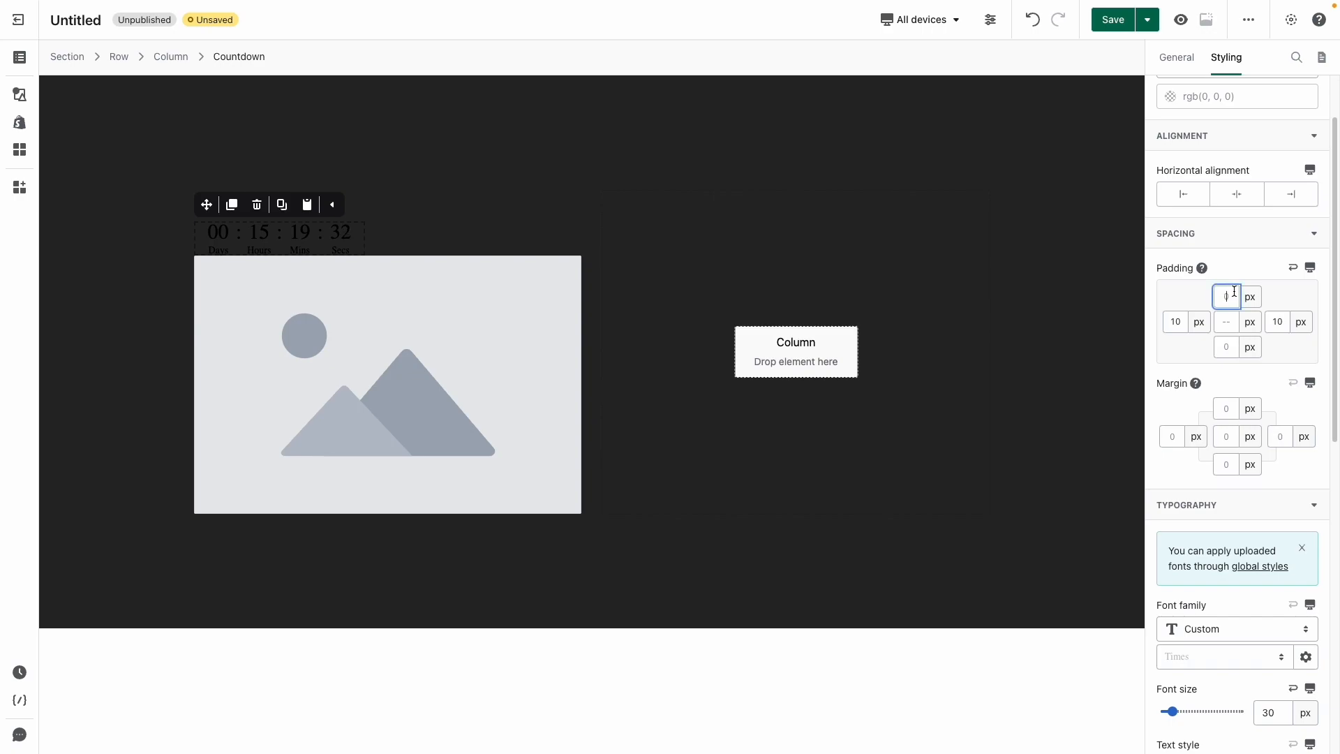
type("10")
left_click(1232, 347)
type("10")
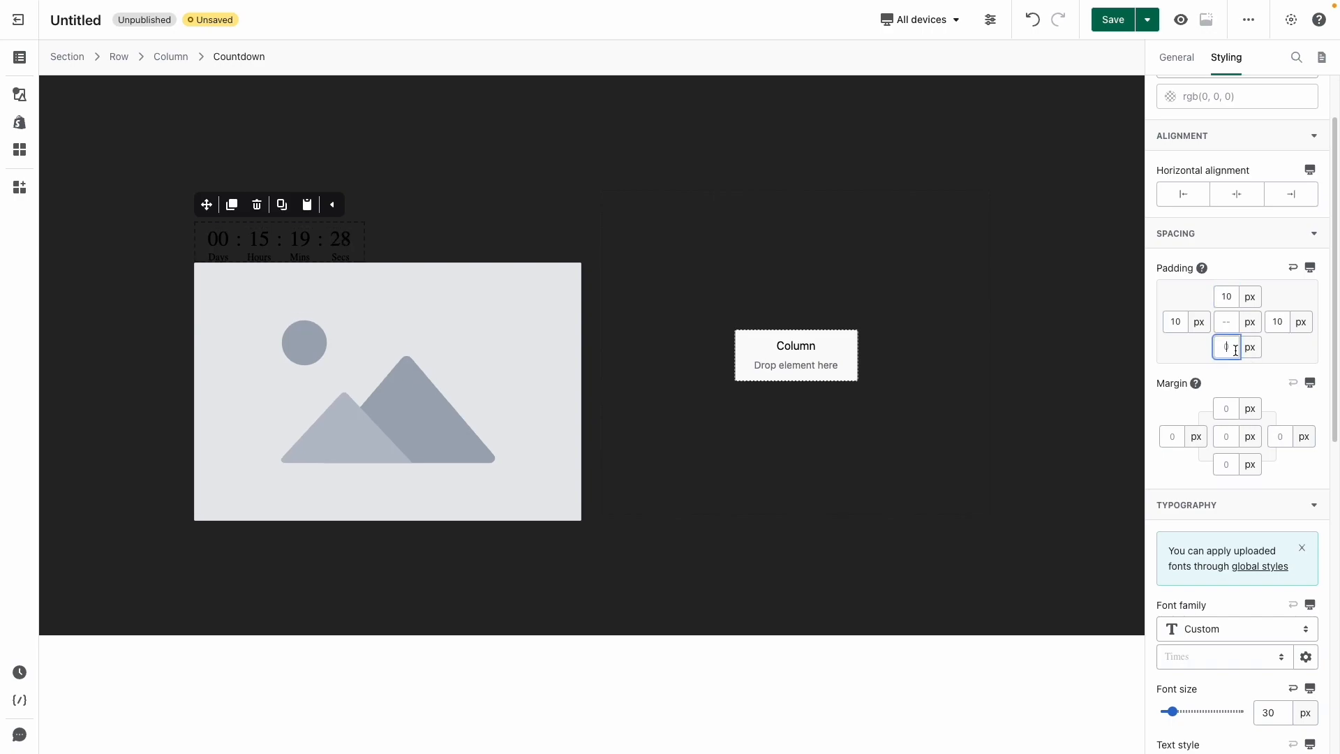
left_click(1279, 322)
type("15")
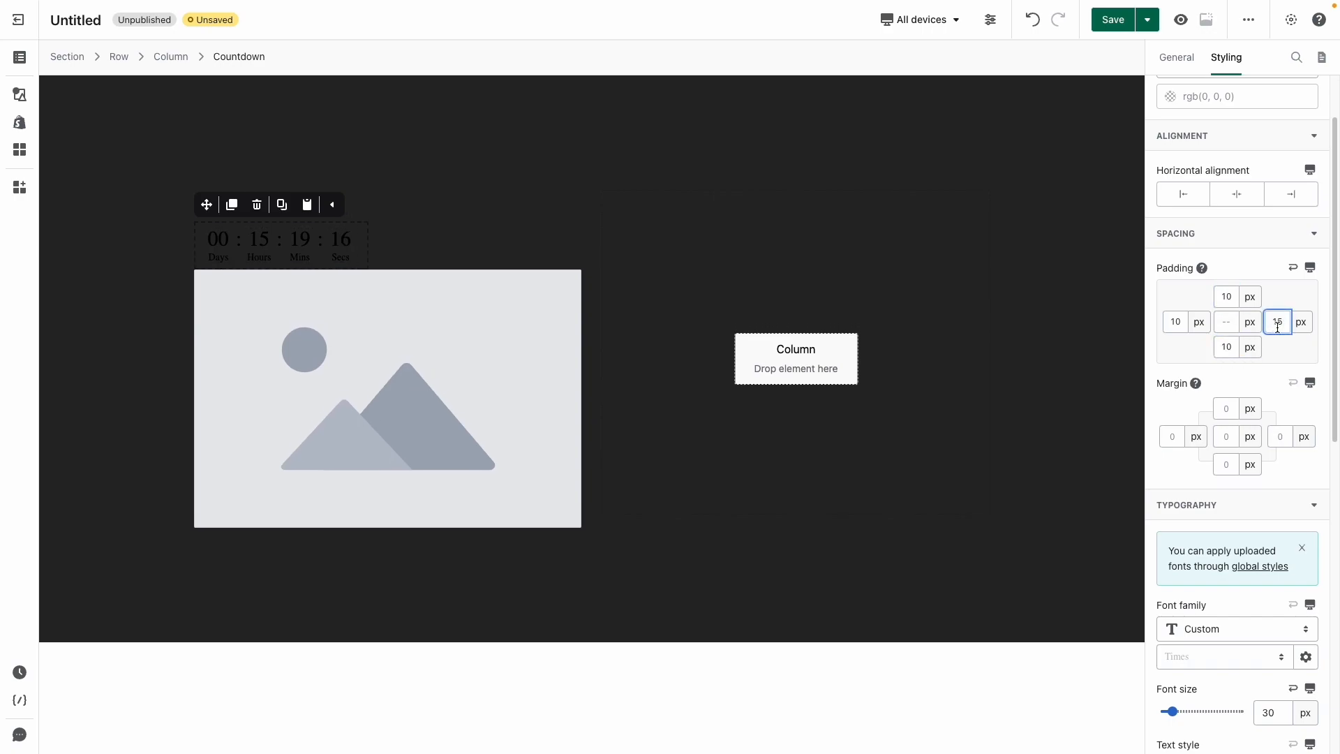
Set the countdown's bottom margin to 40 px and its content color to white, rgb(255, 255, 255).
left_click(1227, 464)
type("40")
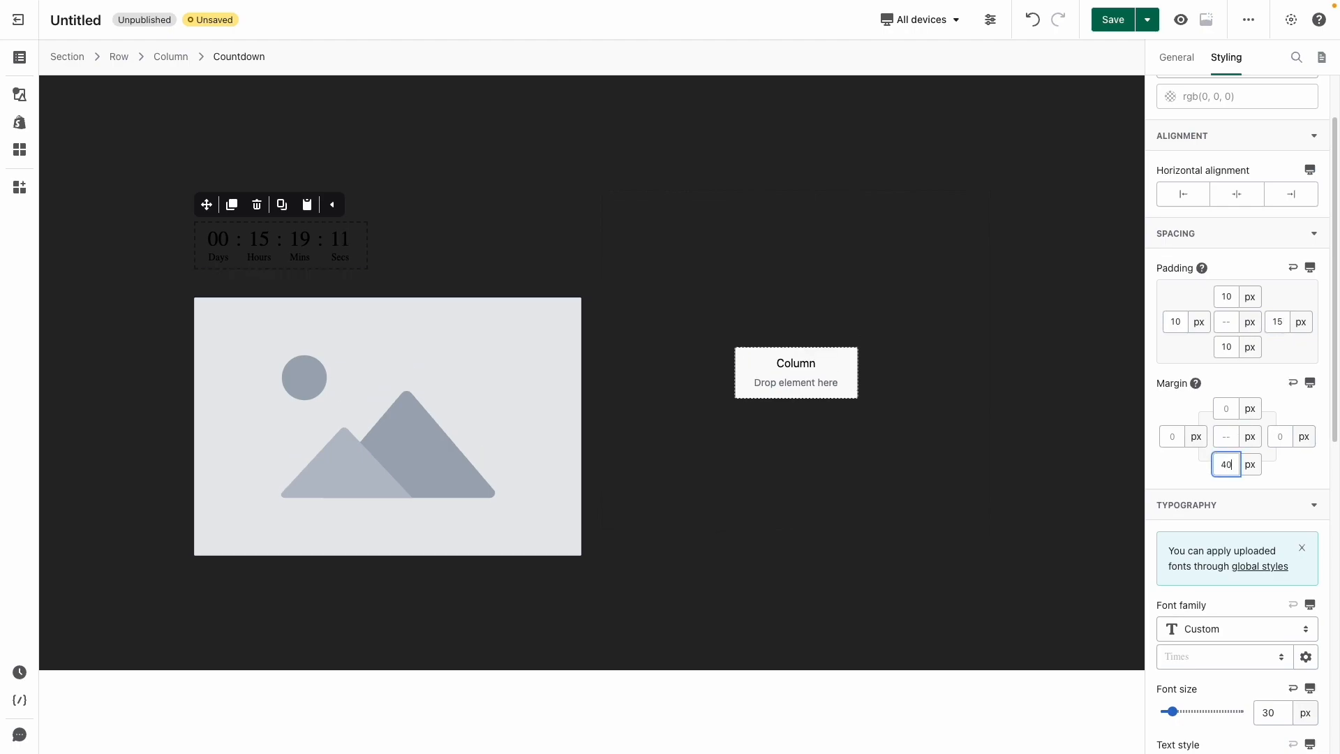
scroll(1227, 464, "up", 2)
left_click(1226, 178)
left_click(971, 49)
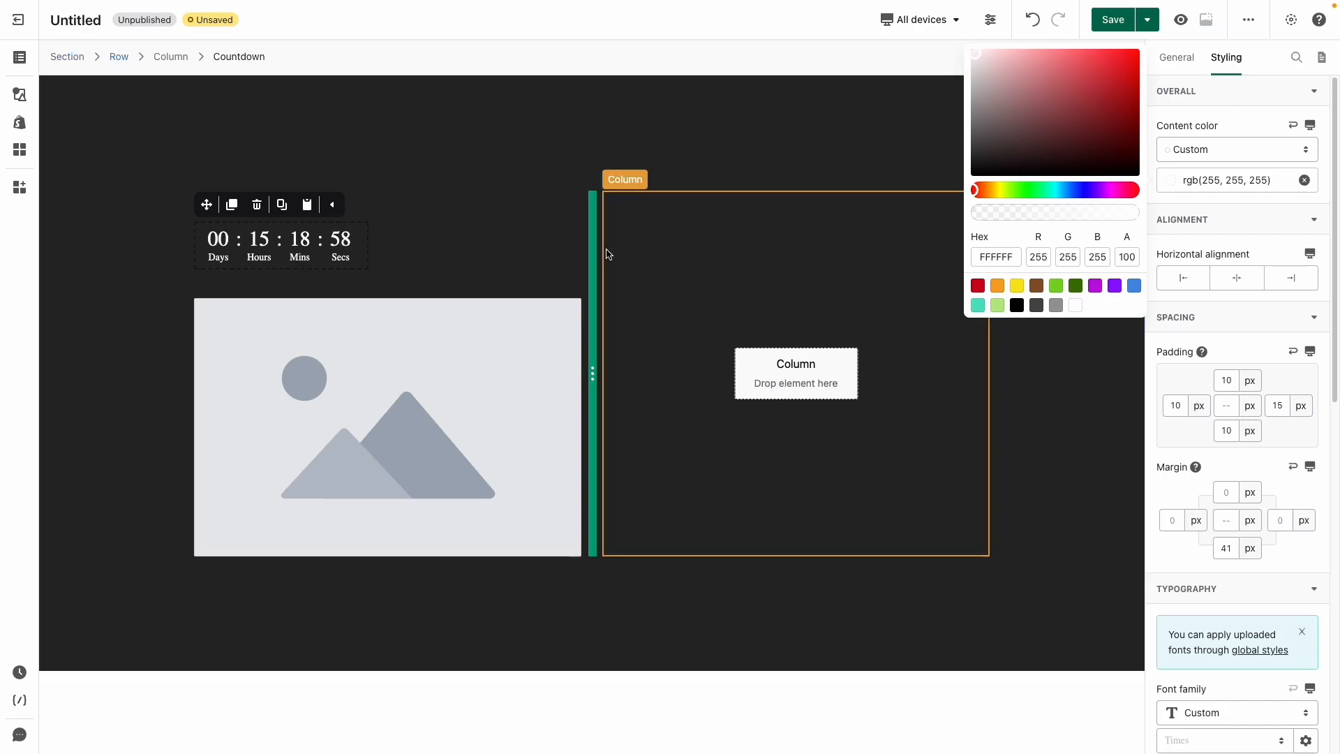
left_click(517, 330)
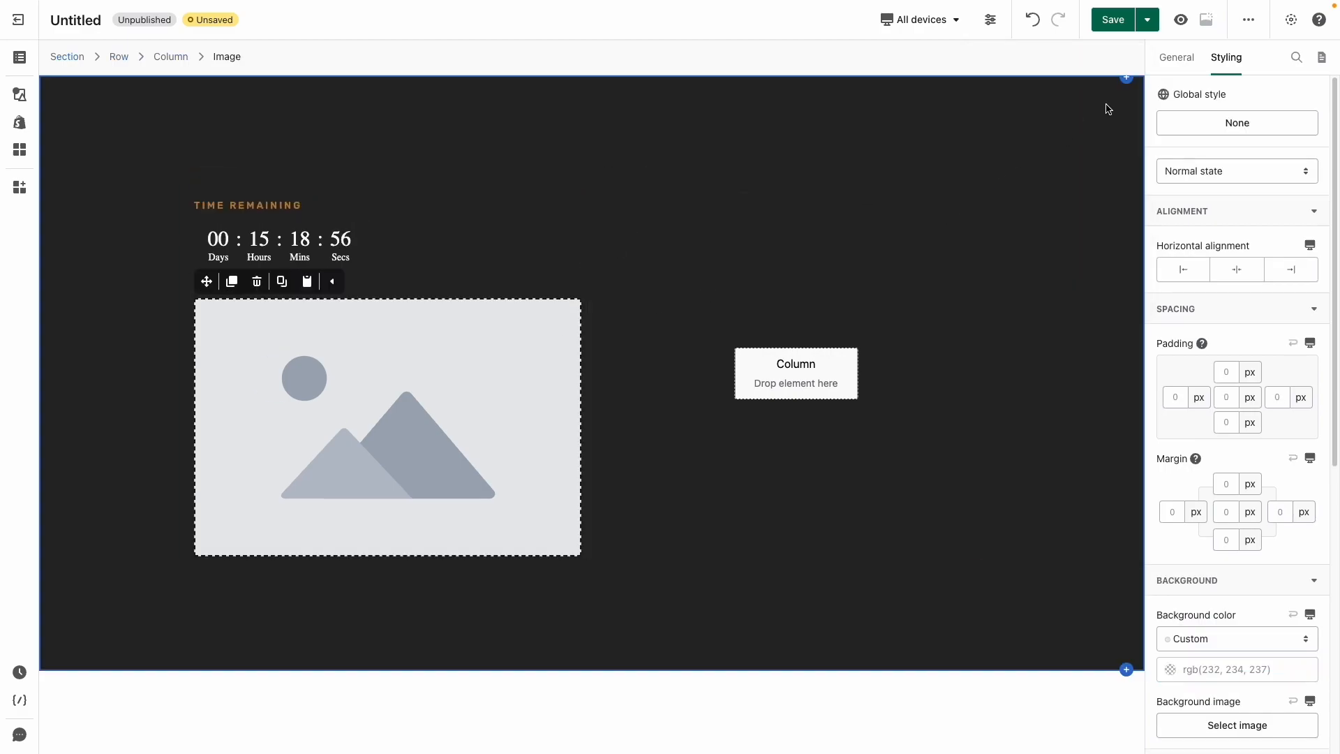
left_click(1176, 58)
left_click(1284, 146)
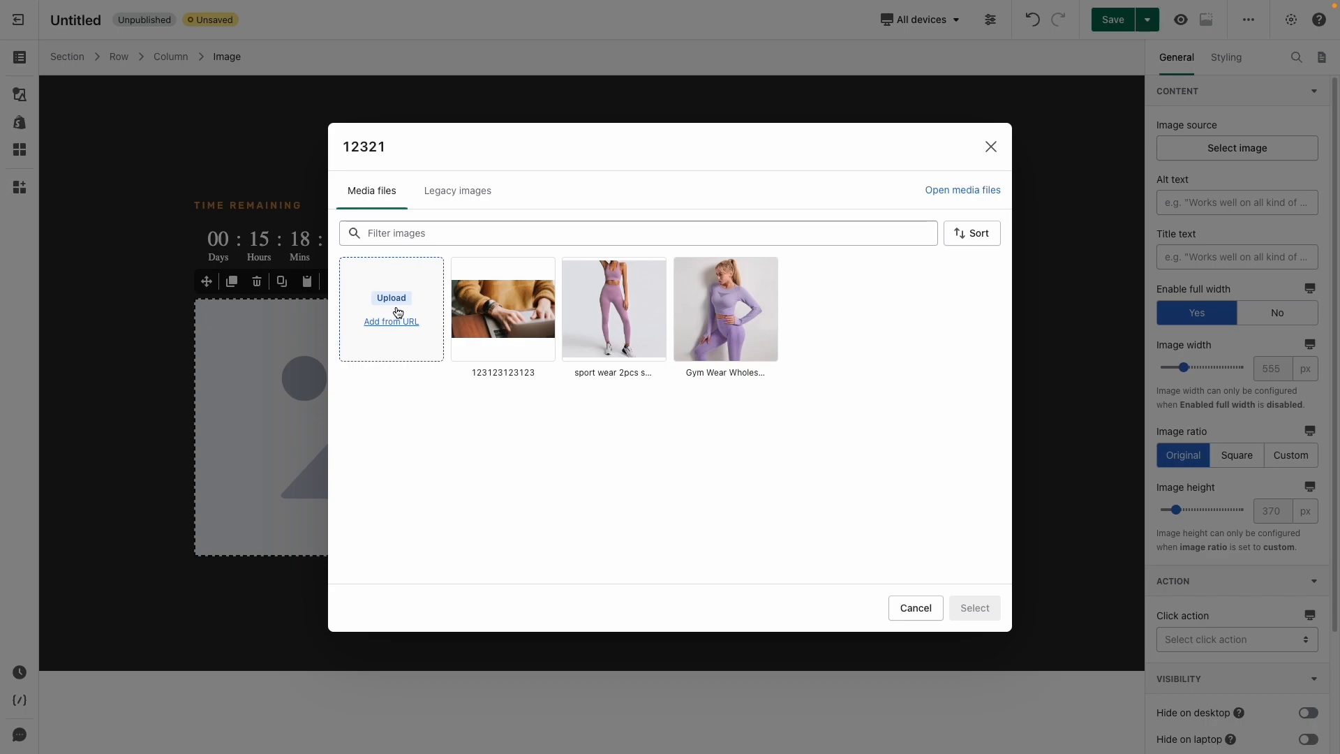
left_click(490, 310)
left_click(975, 607)
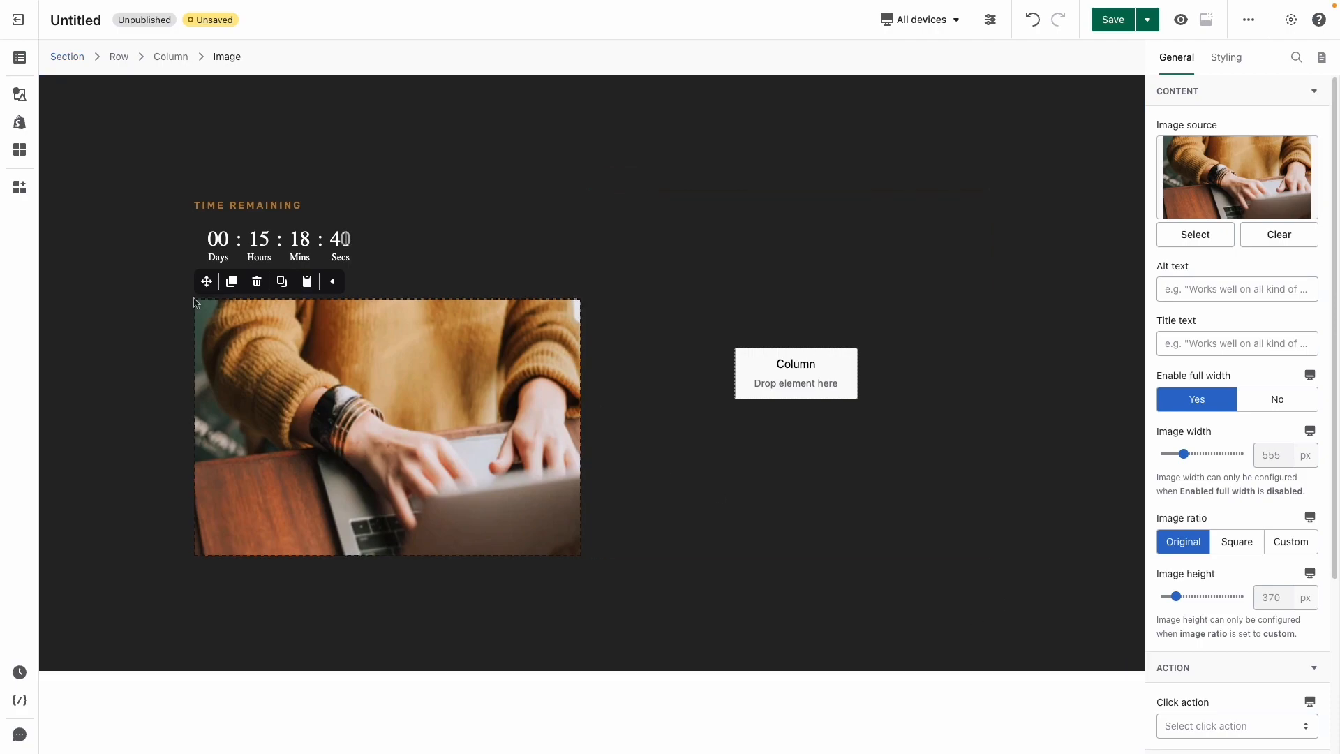
Add two headings followed by a paragraph to the empty second column.
left_click(24, 97)
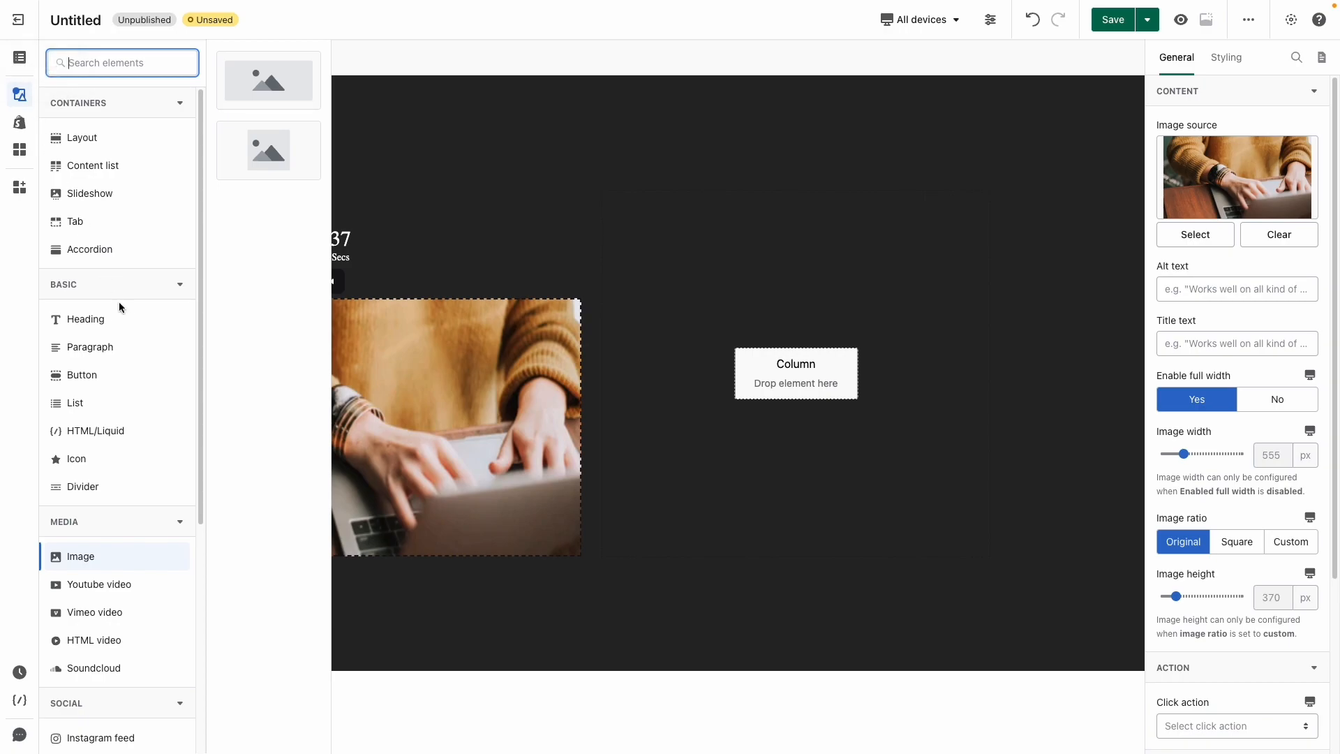
left_click_drag(85, 319, 796, 377)
left_click(29, 99)
left_click_drag(183, 321, 648, 236)
left_click(21, 103)
left_click_drag(81, 344, 657, 273)
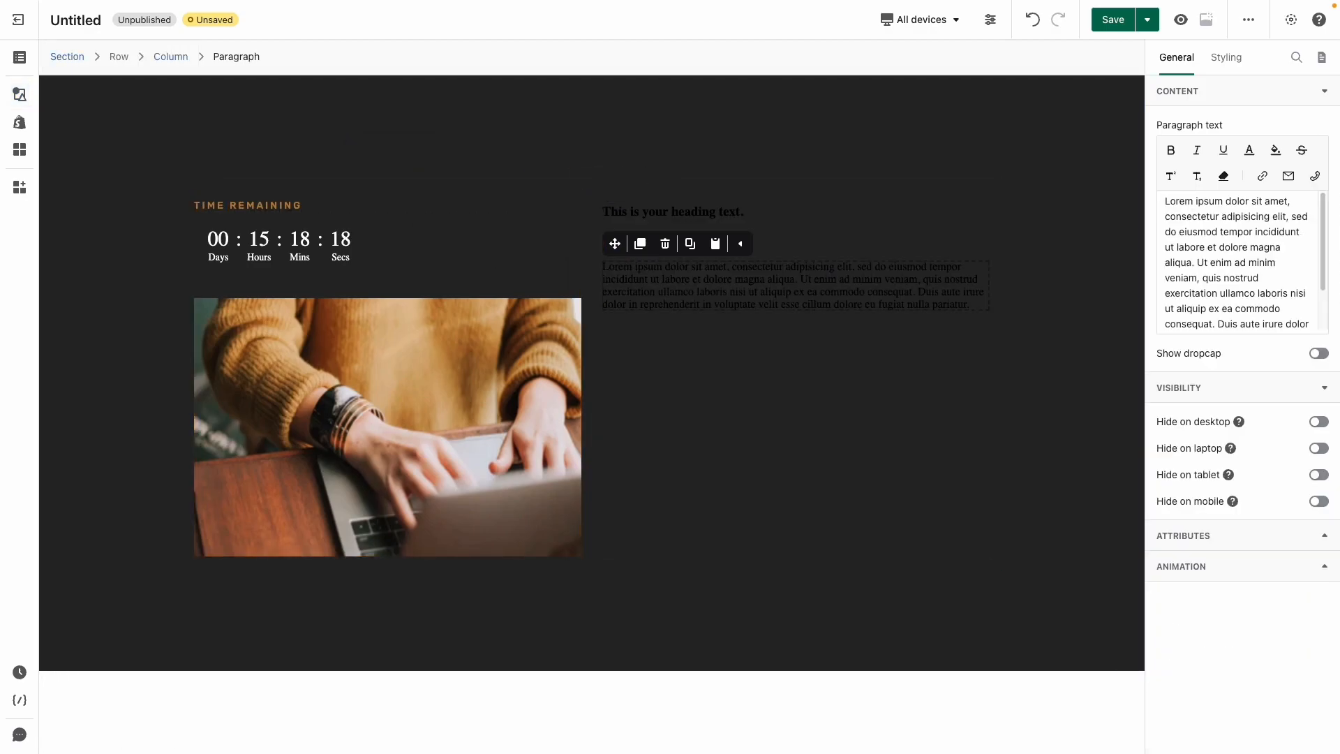
Copy the styles of the TIME REMAINING heading and paste them onto the first heading in the second column.
left_click(764, 214)
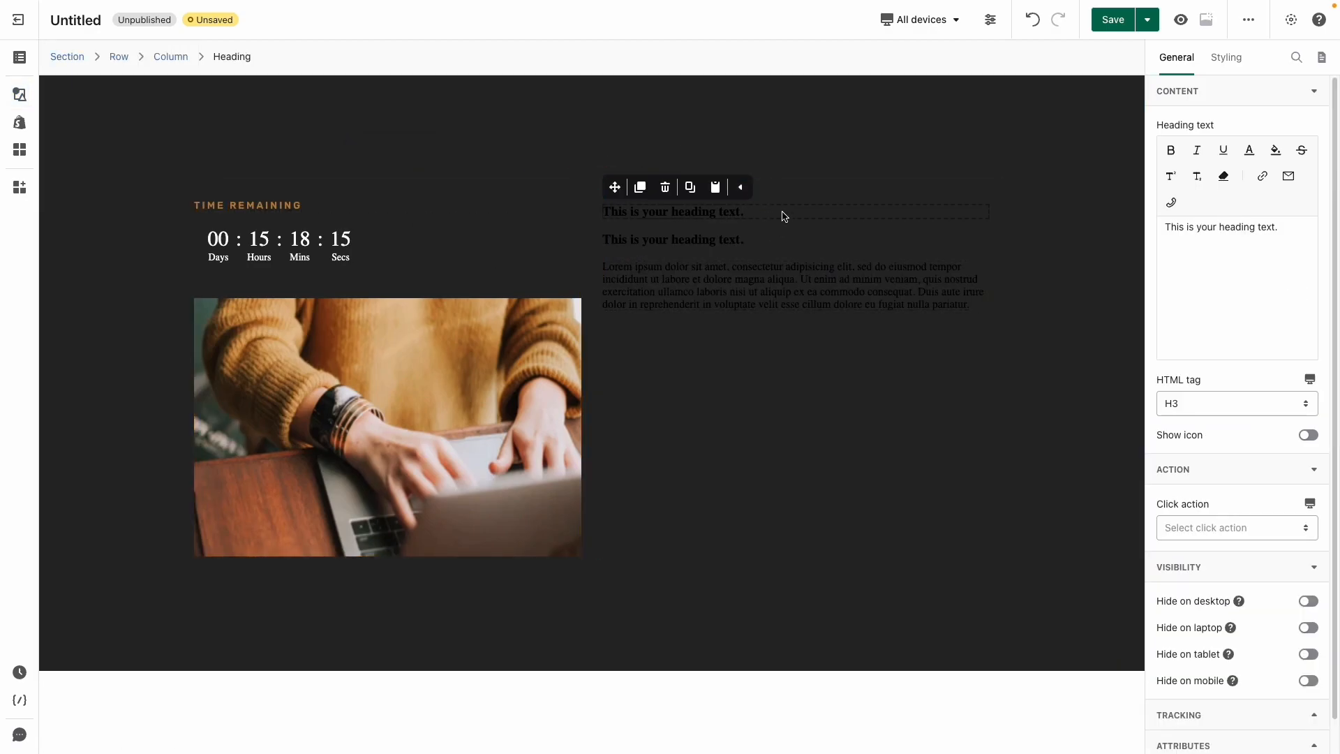
left_click(269, 205)
left_click(283, 183)
left_click(674, 211)
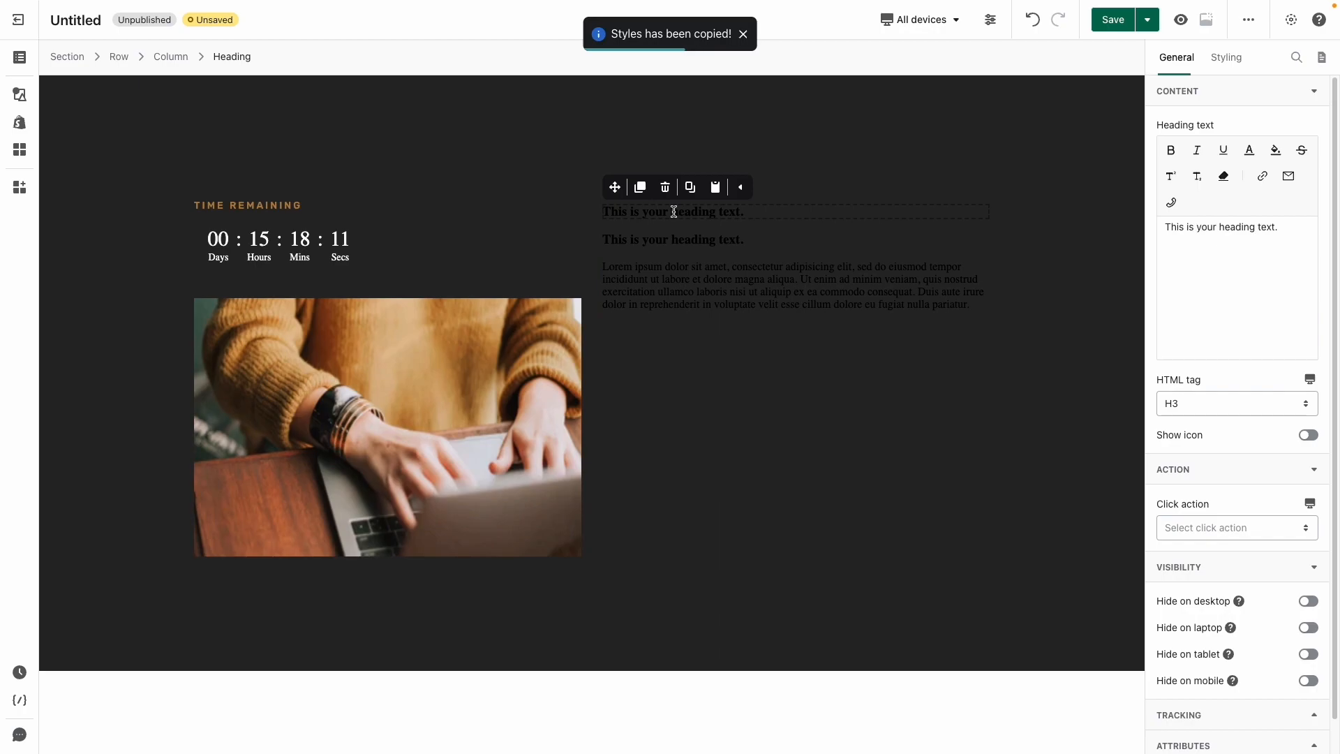
left_click(713, 186)
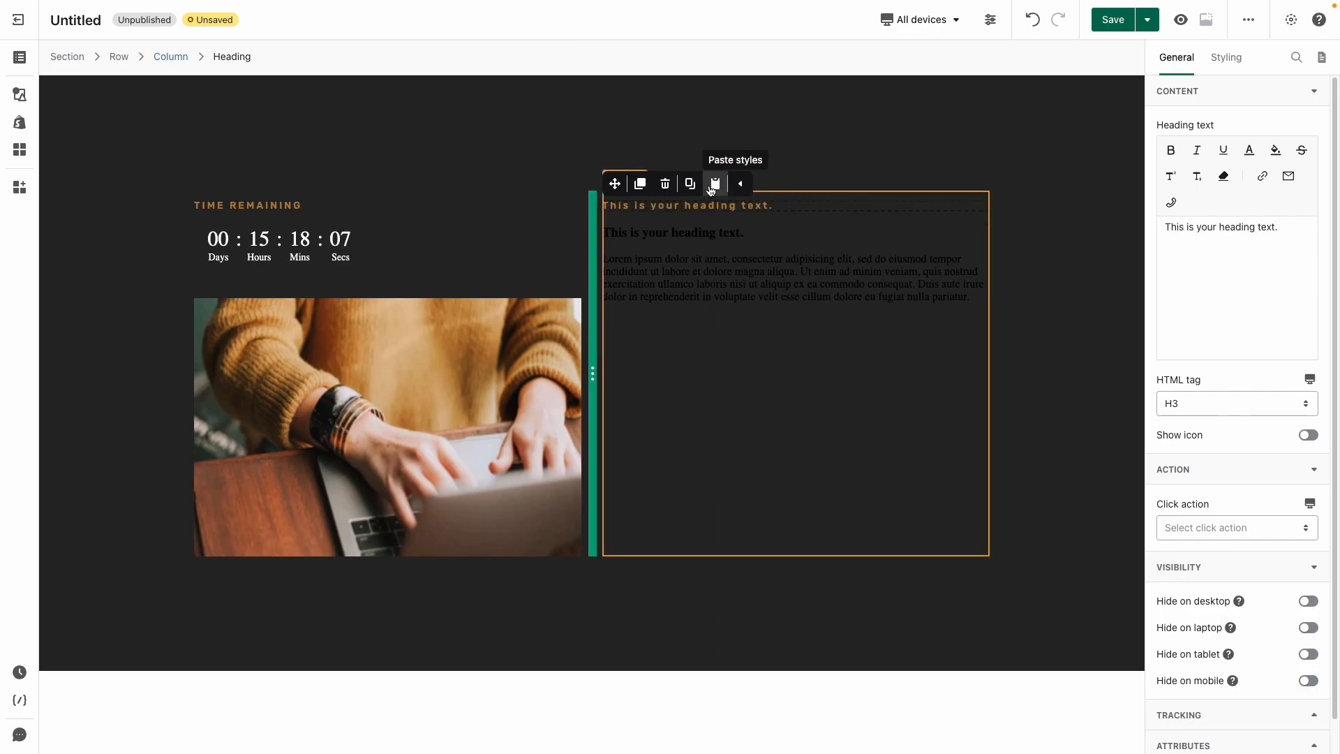
left_click(885, 407)
Set the second heading's content color to rgb(255, 255, 255) and its bottom margin to 30 px.
left_click(757, 247)
left_click(1220, 299)
left_click_drag(977, 209, 970, 166)
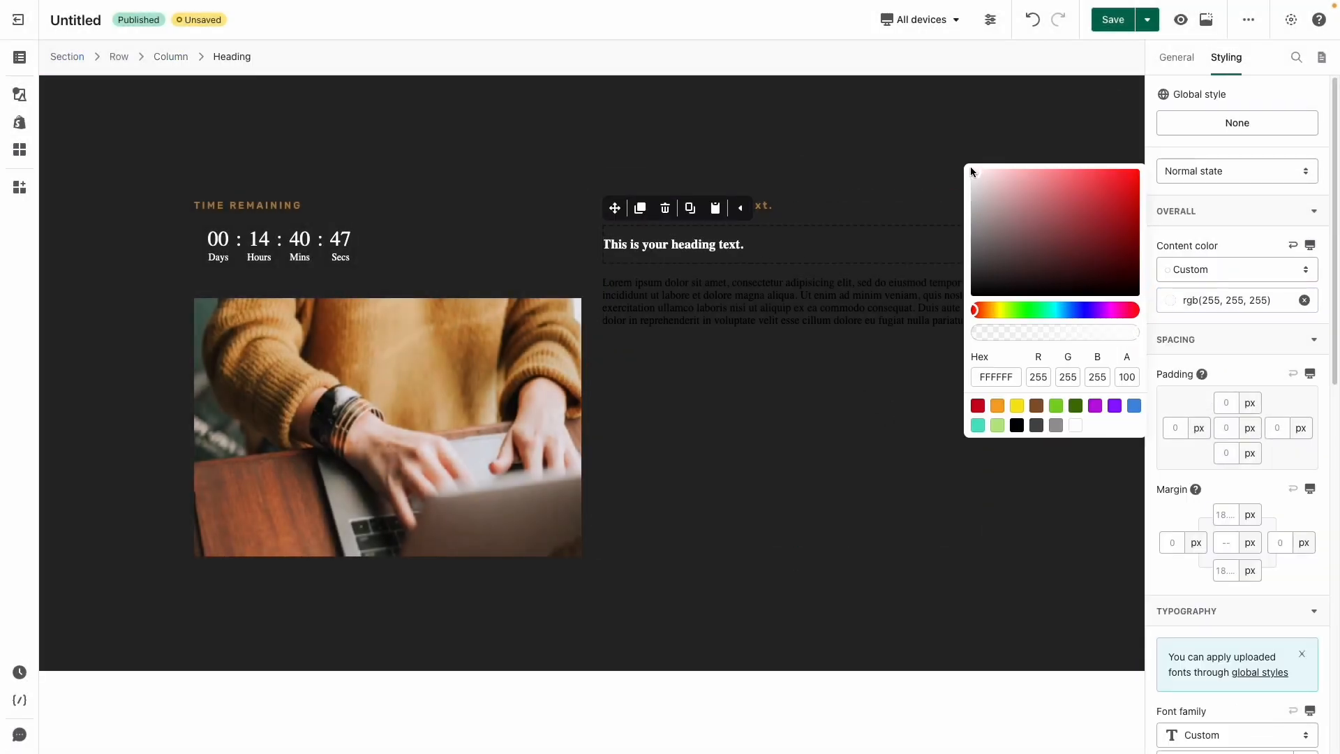
left_click(1250, 371)
left_click(1227, 569)
type("30")
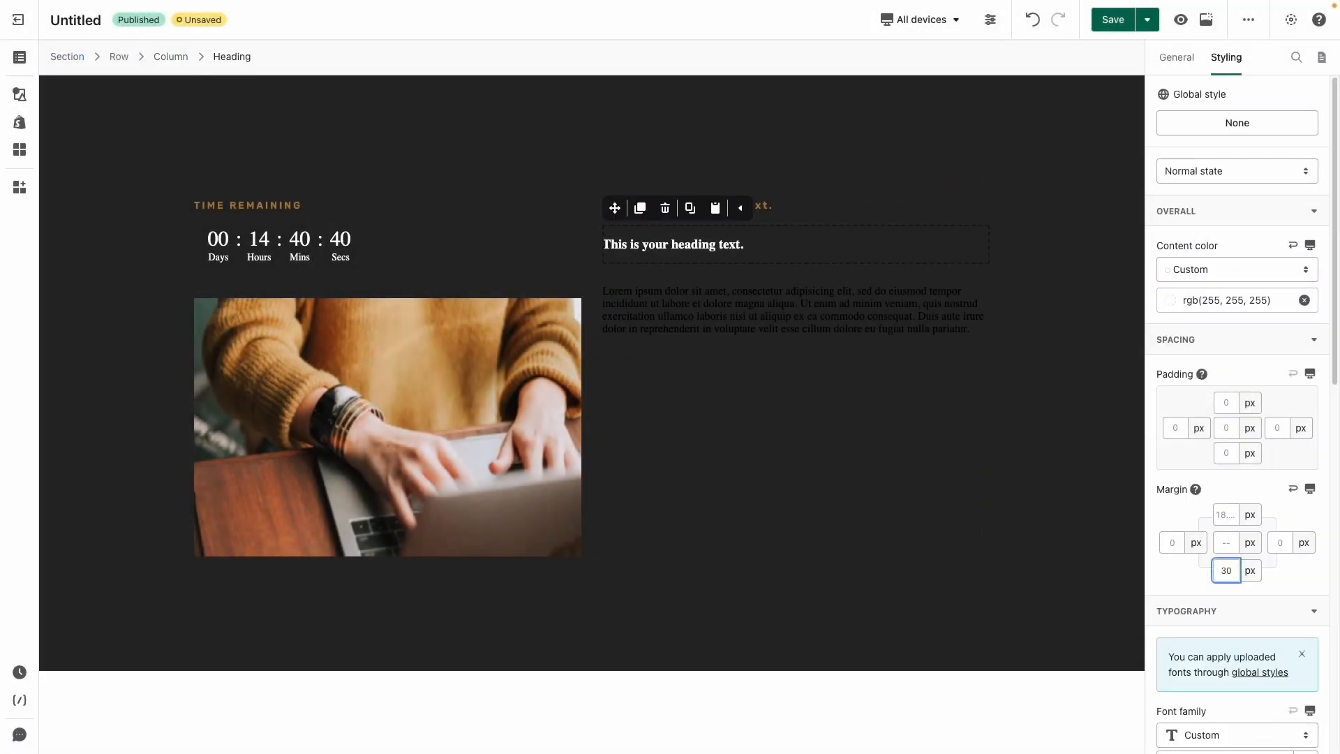
Set the second heading's font family to Playfair Display and its font size to 46 px.
scroll(1198, 571, "down", 3)
left_click(1198, 558)
left_click(1240, 671)
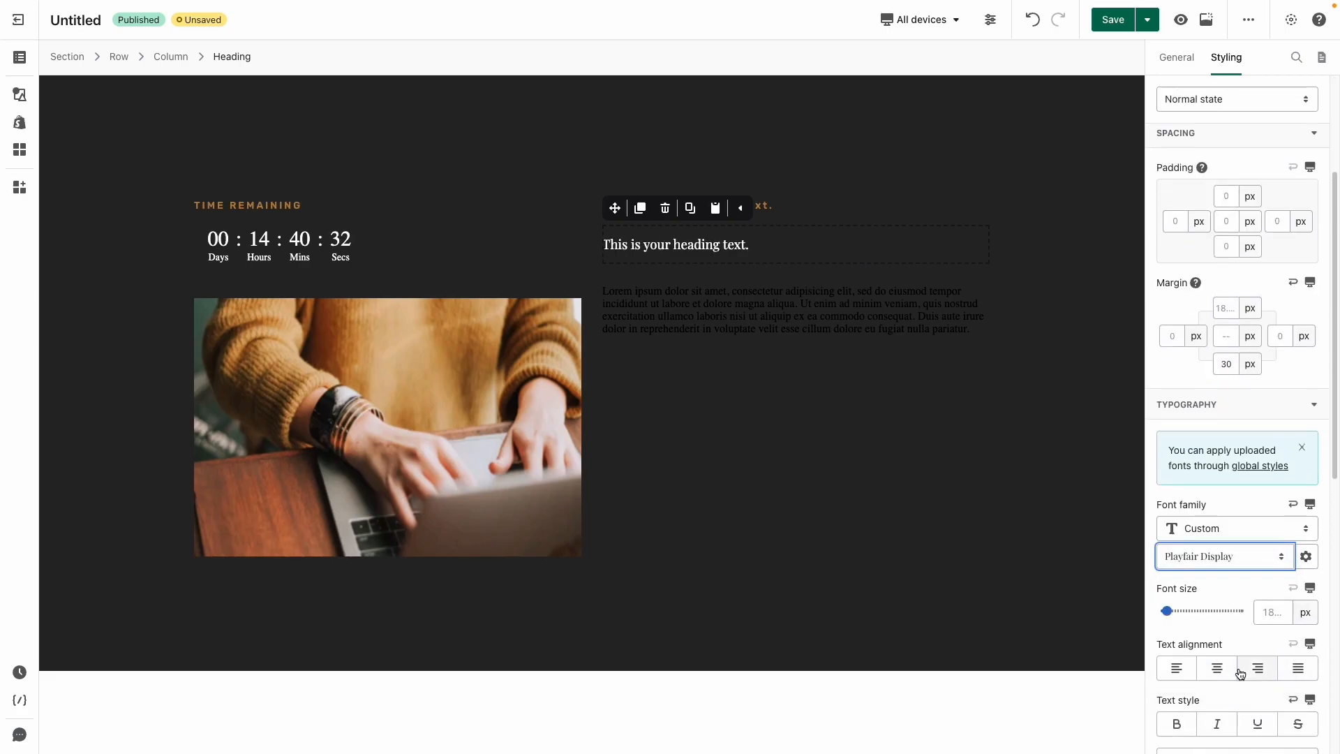
left_click(1273, 613)
type("46")
scroll(1271, 613, "down", 2)
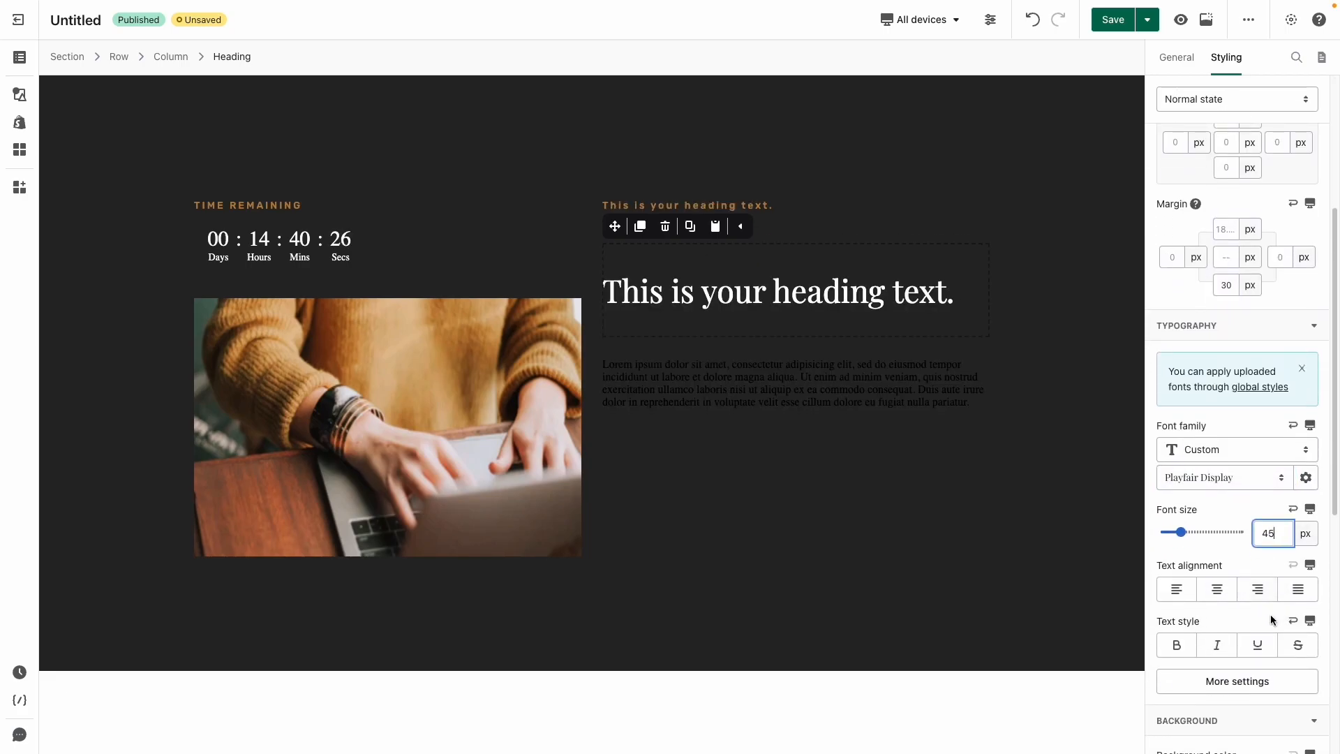
Set the second heading's font weight to Bold and its line height to 1.13 em.
left_click(1261, 682)
left_click(1038, 552)
left_click(1032, 664)
left_click(1092, 605)
type("1.13")
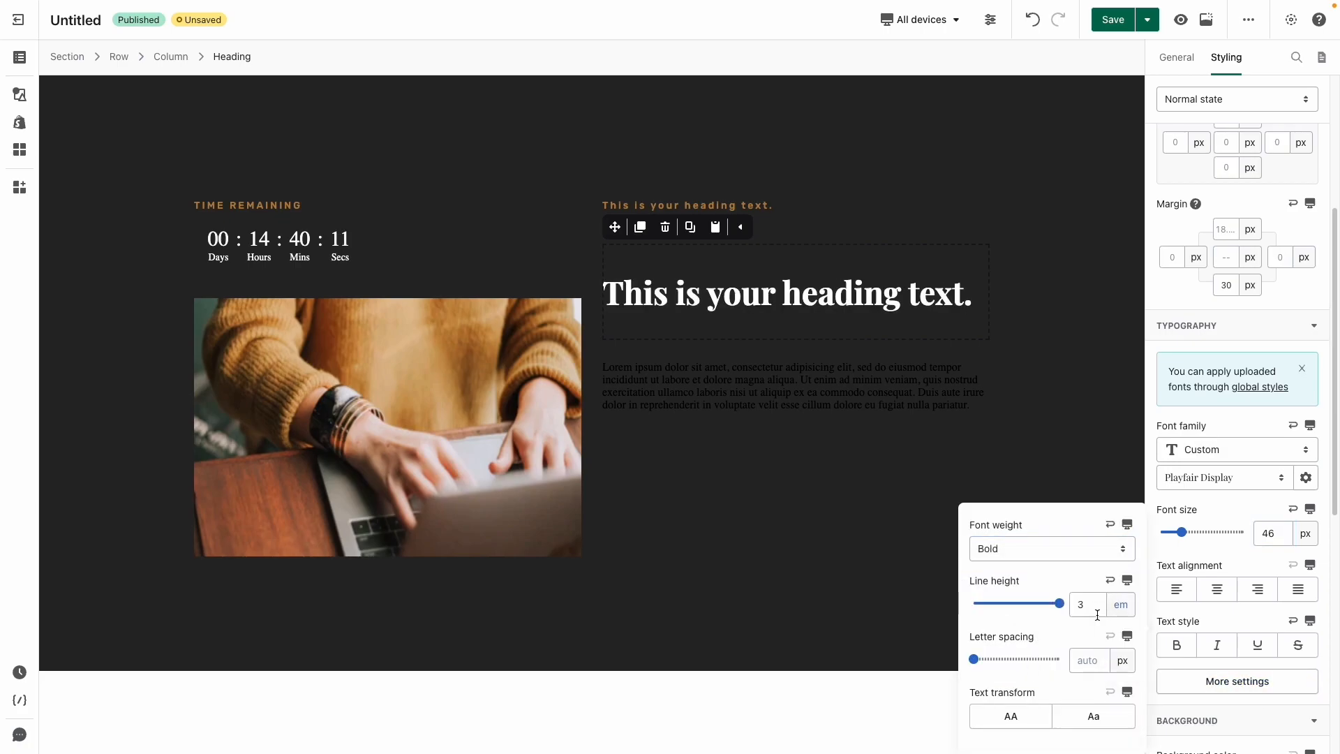
left_click(889, 419)
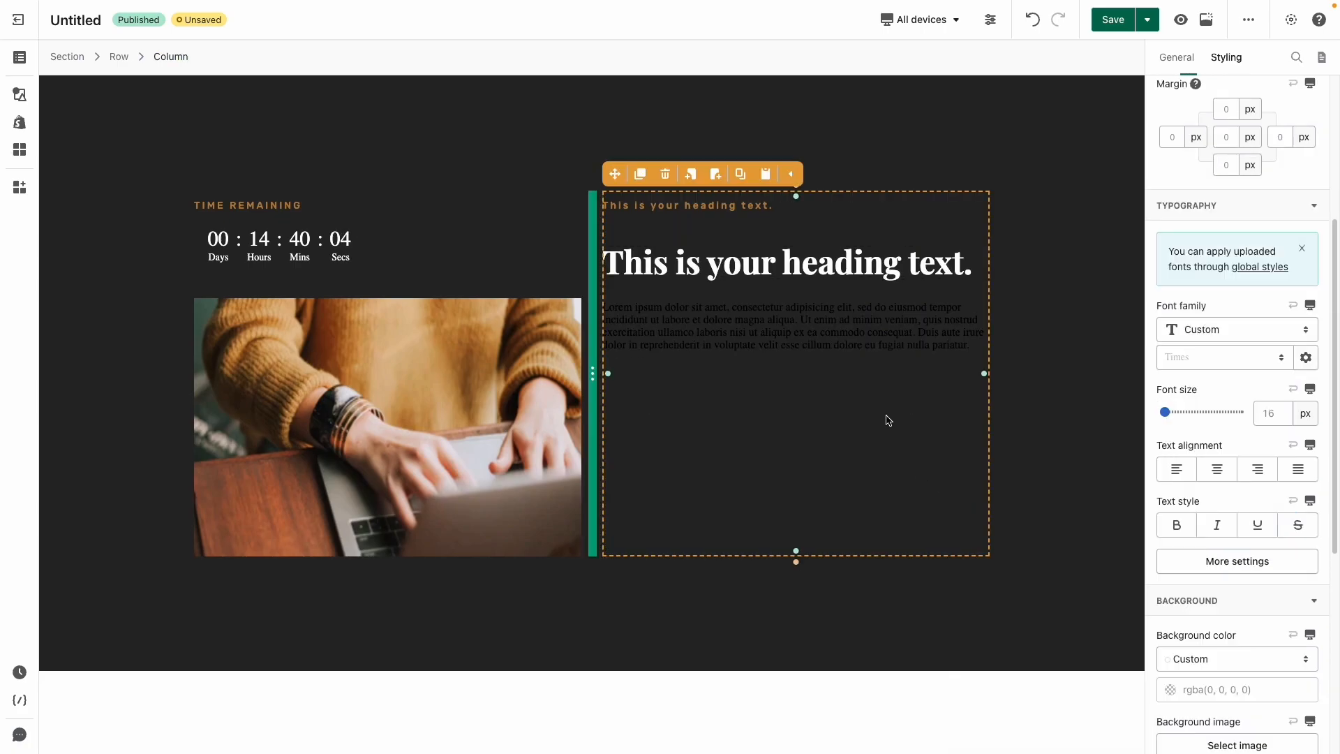
Find the customer form among the Shopify elements with "custom" and add its single-line email variant below the paragraph.
left_click(816, 333)
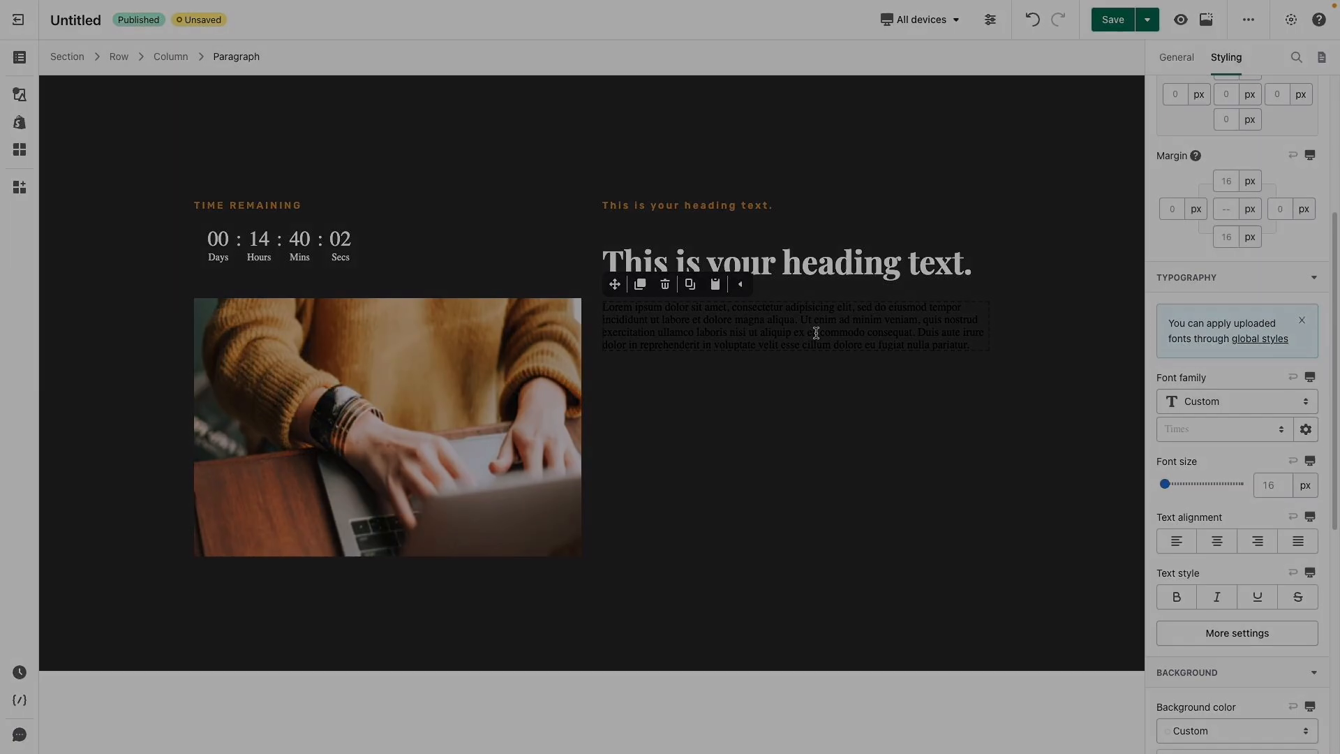
left_click(774, 459)
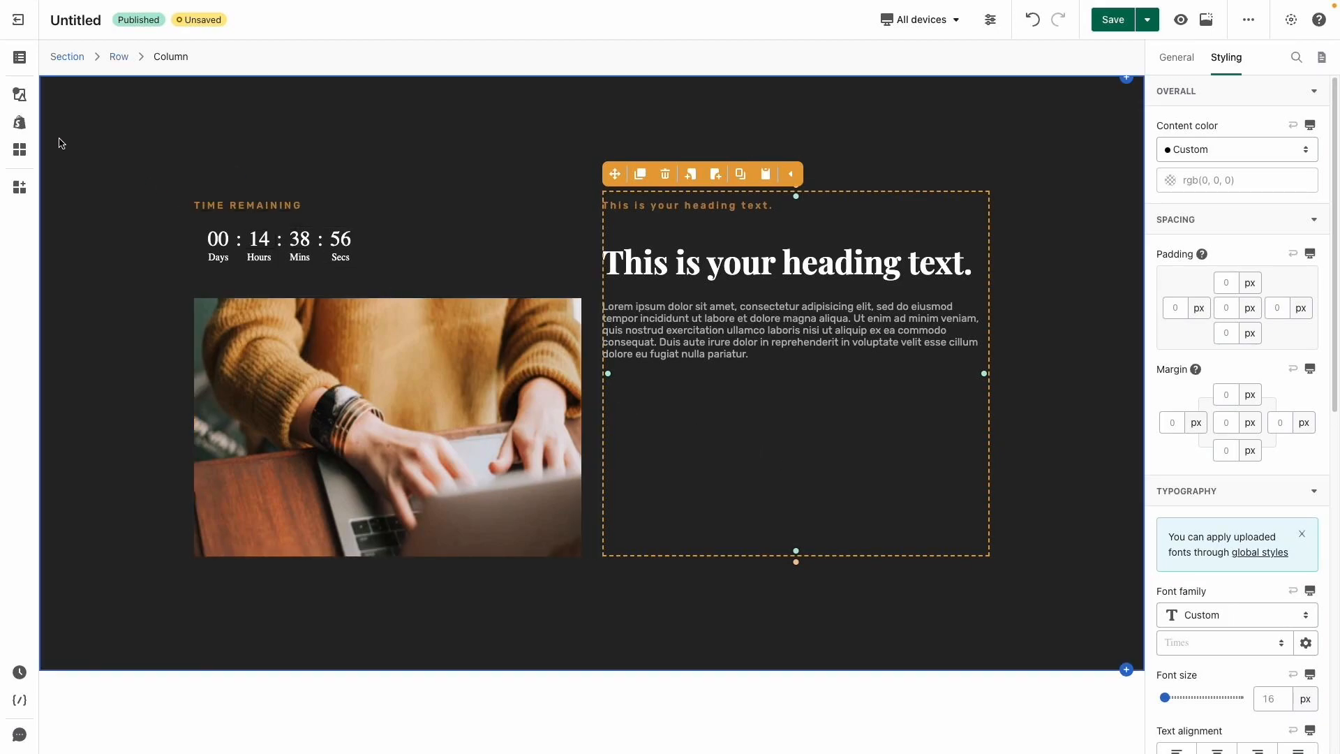
left_click(24, 125)
type("custom")
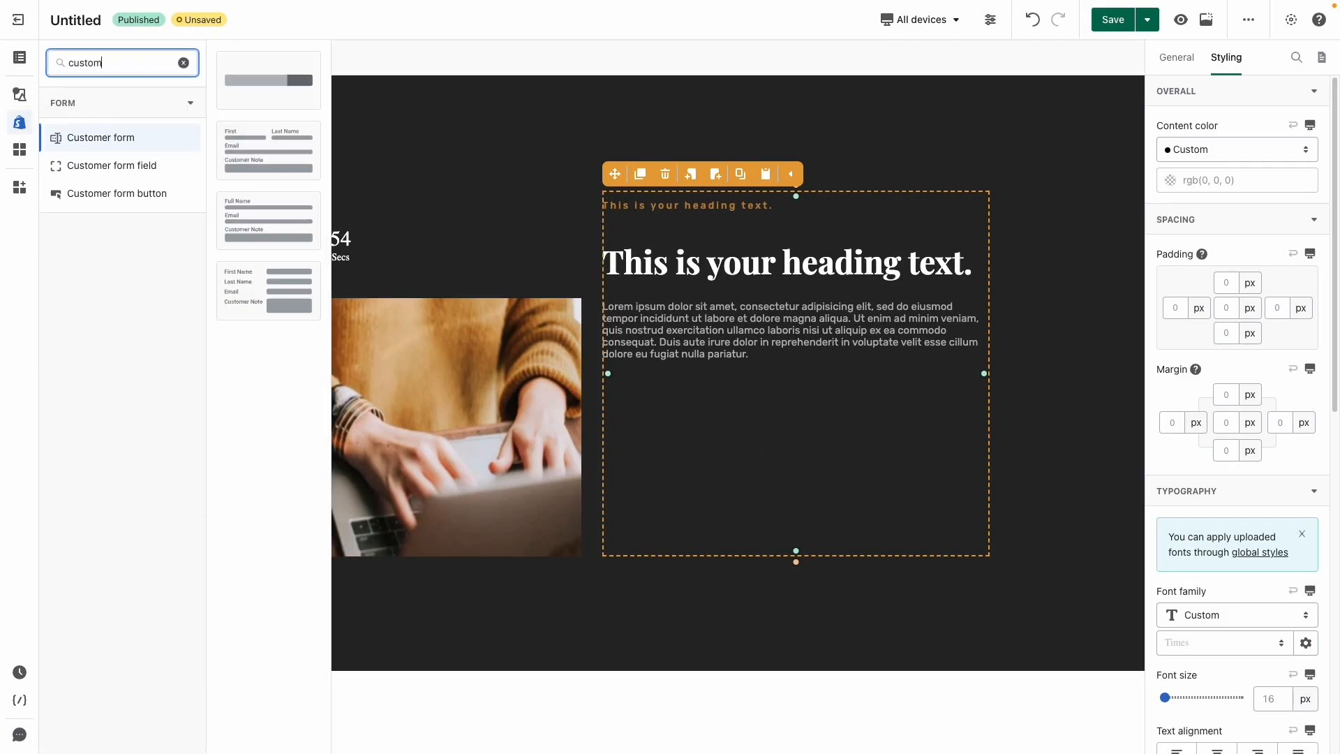
left_click_drag(278, 83, 791, 415)
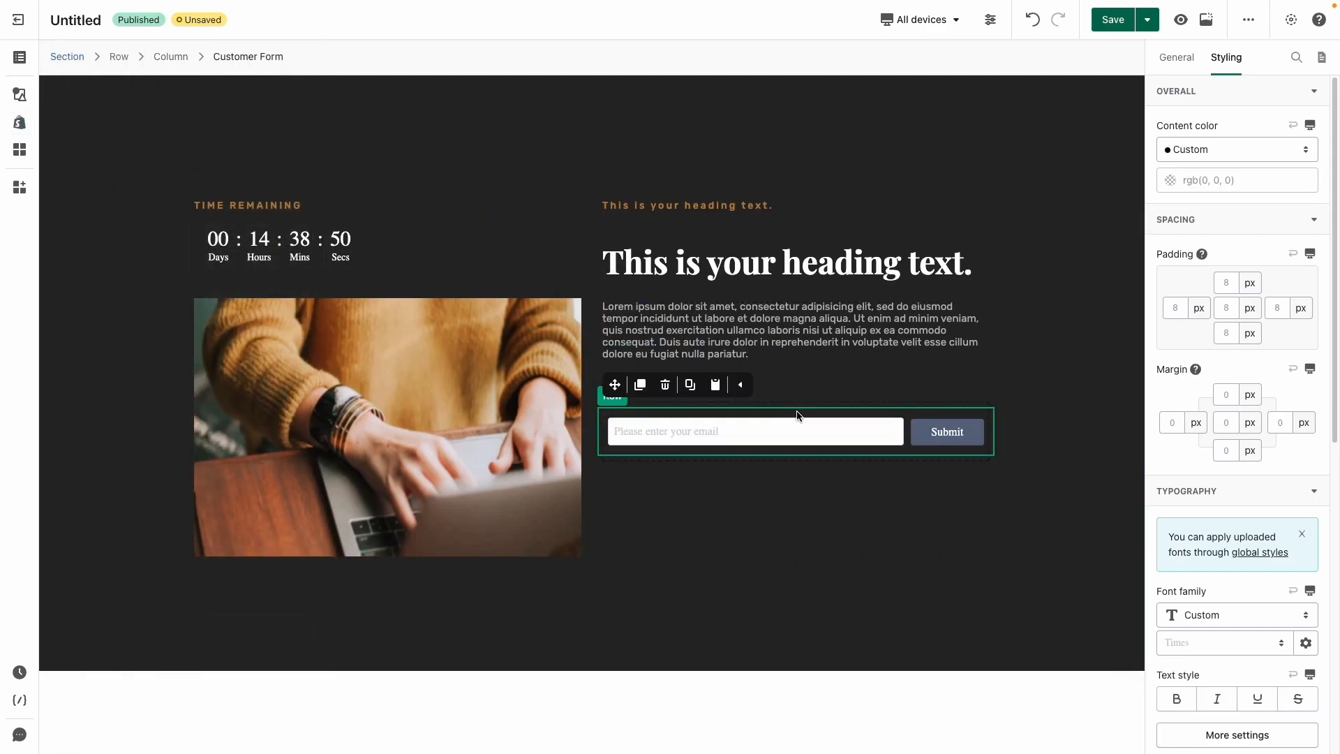
Set the customer form's right padding to 200 px.
left_click(1282, 304)
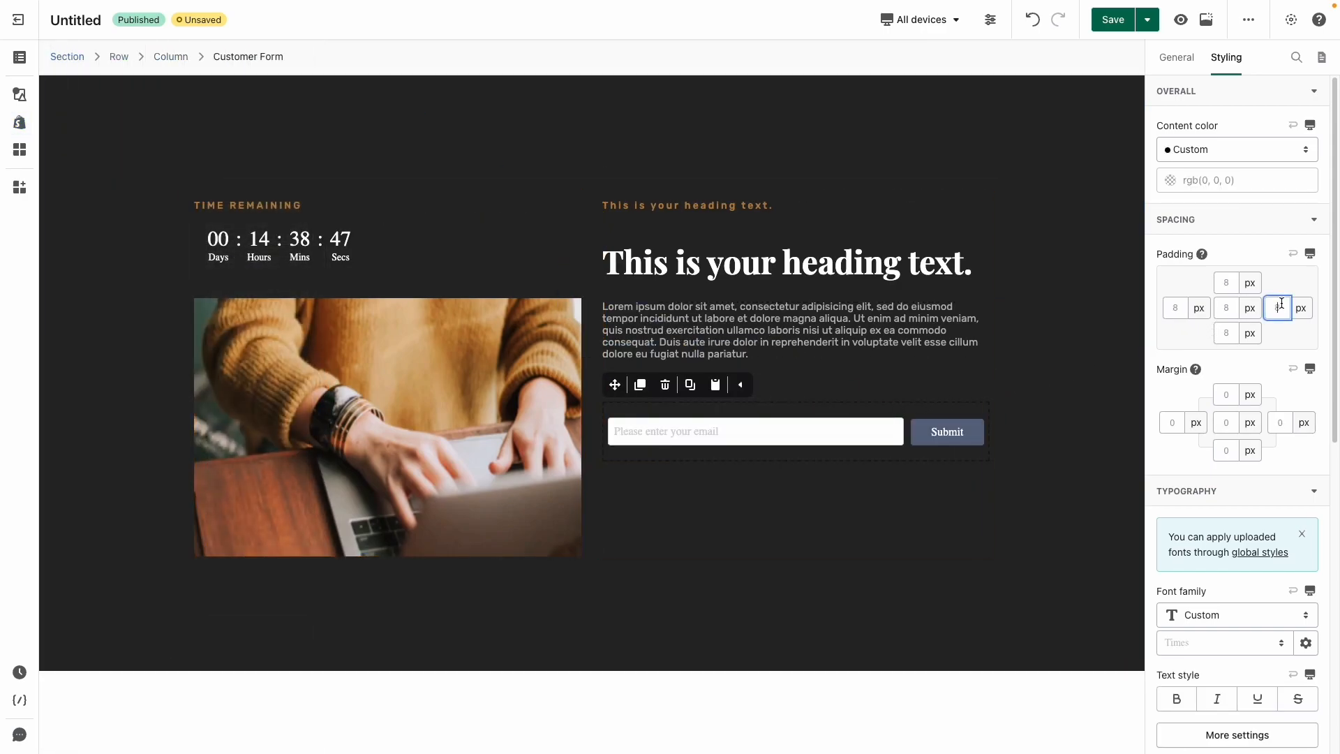
type("200")
left_click(1281, 423)
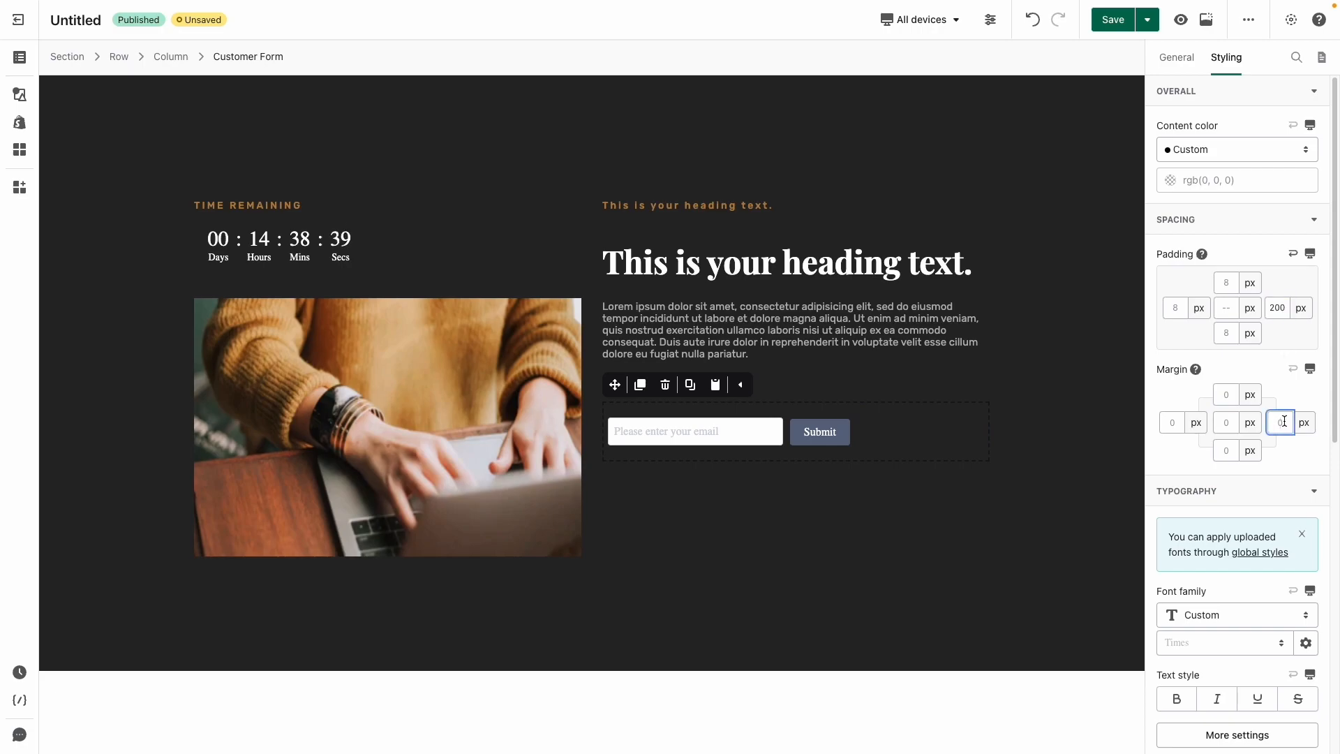
Set the top and bottom padding of the form's email field input to 8 px.
left_click(733, 432)
left_click(1227, 282)
type("8")
left_click(1226, 333)
type("8")
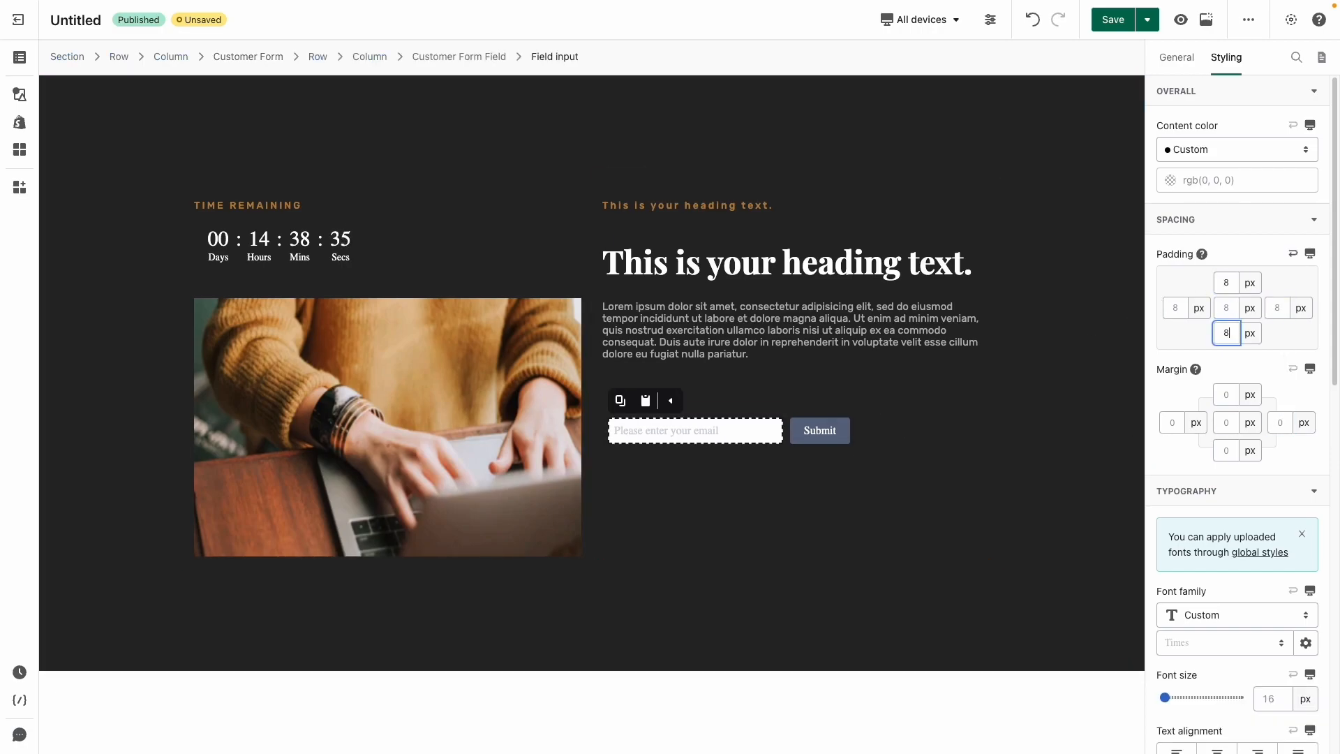
scroll(1264, 467, "down", 2)
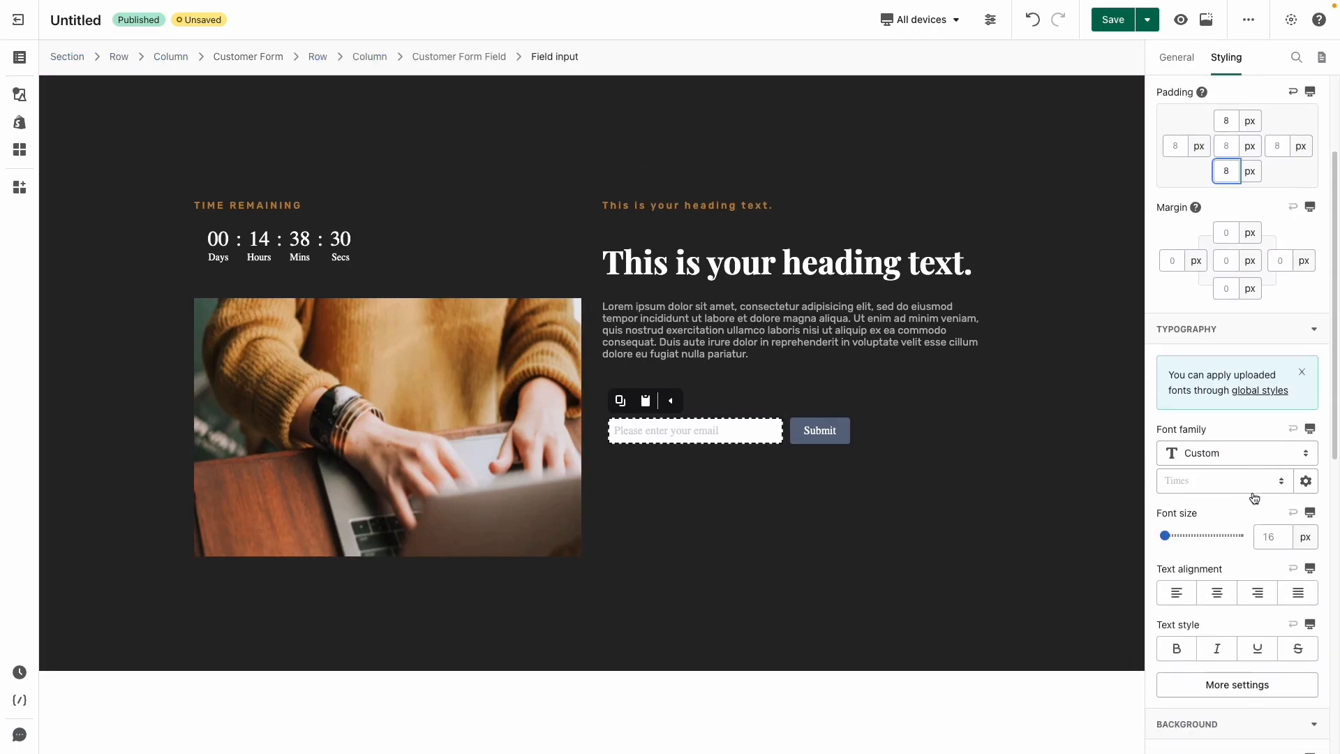
Set the Submit button's font family to Rubik and its font size to 15 px.
left_click(848, 425)
scroll(1250, 270, "up", 2)
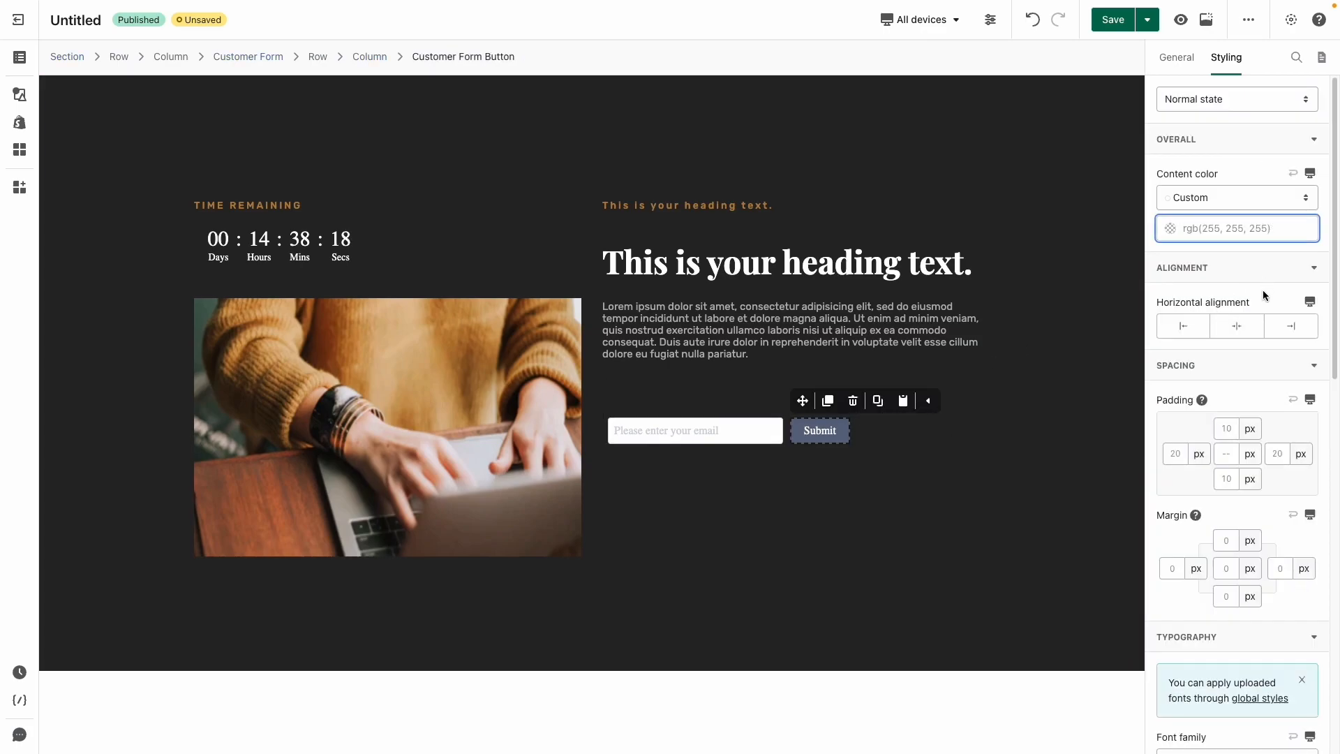
scroll(1263, 290, "down", 4)
left_click(1218, 475)
left_click(1191, 556)
left_click(1272, 530)
type("15")
scroll(1258, 614, "down", 2)
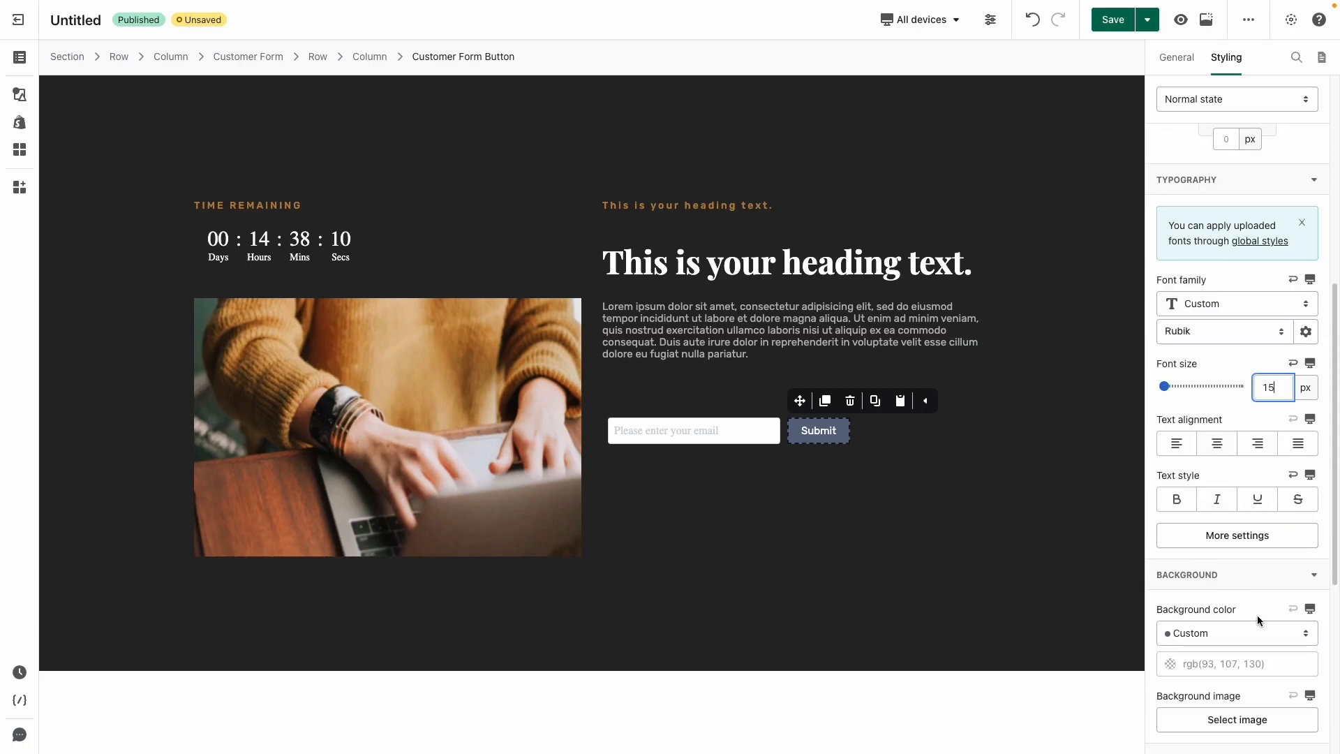
Set the Submit button's background color to rgb(45, 45, 45).
left_click(1267, 667)
left_click(1046, 694)
type("45")
key("Tab")
type("45")
key("Tab")
type("45")
Set the Submit button's border radius to 0 px on all corners.
scroll(1255, 679, "down", 4)
left_click(1237, 553)
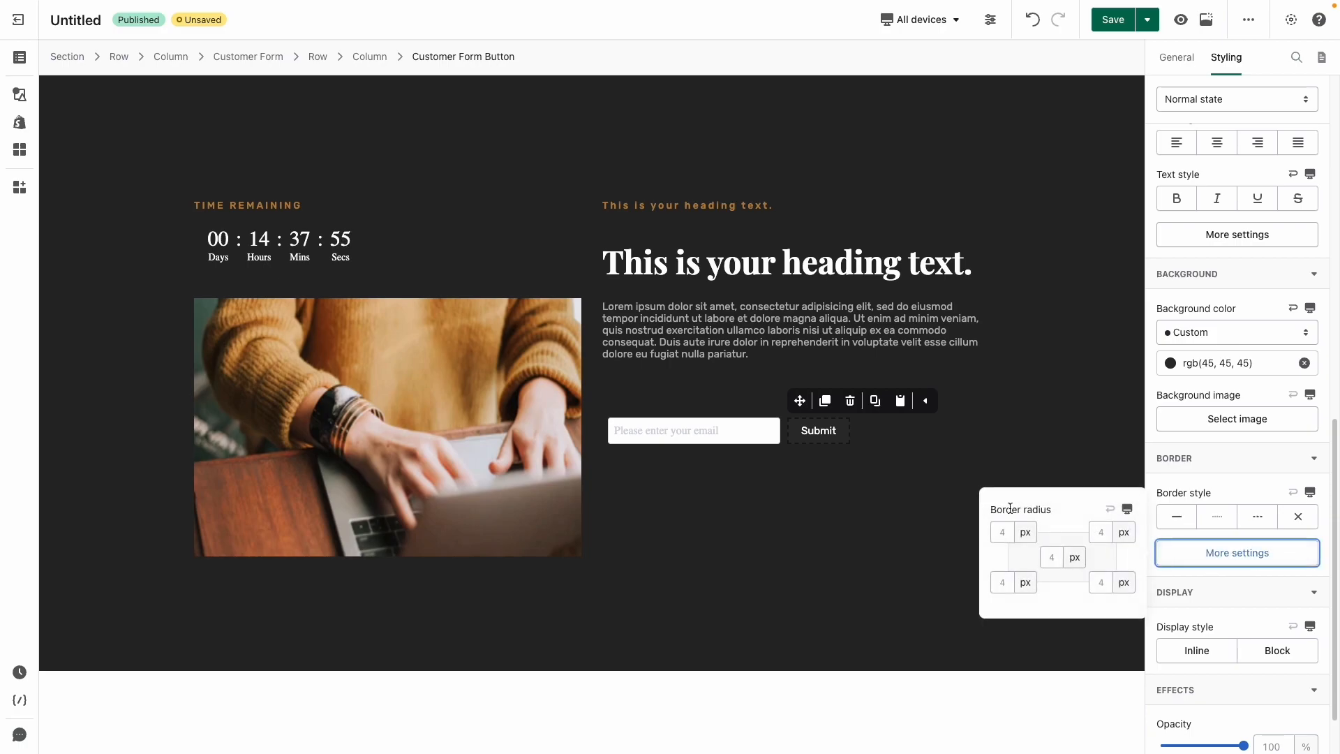
left_click(1045, 559)
type("0")
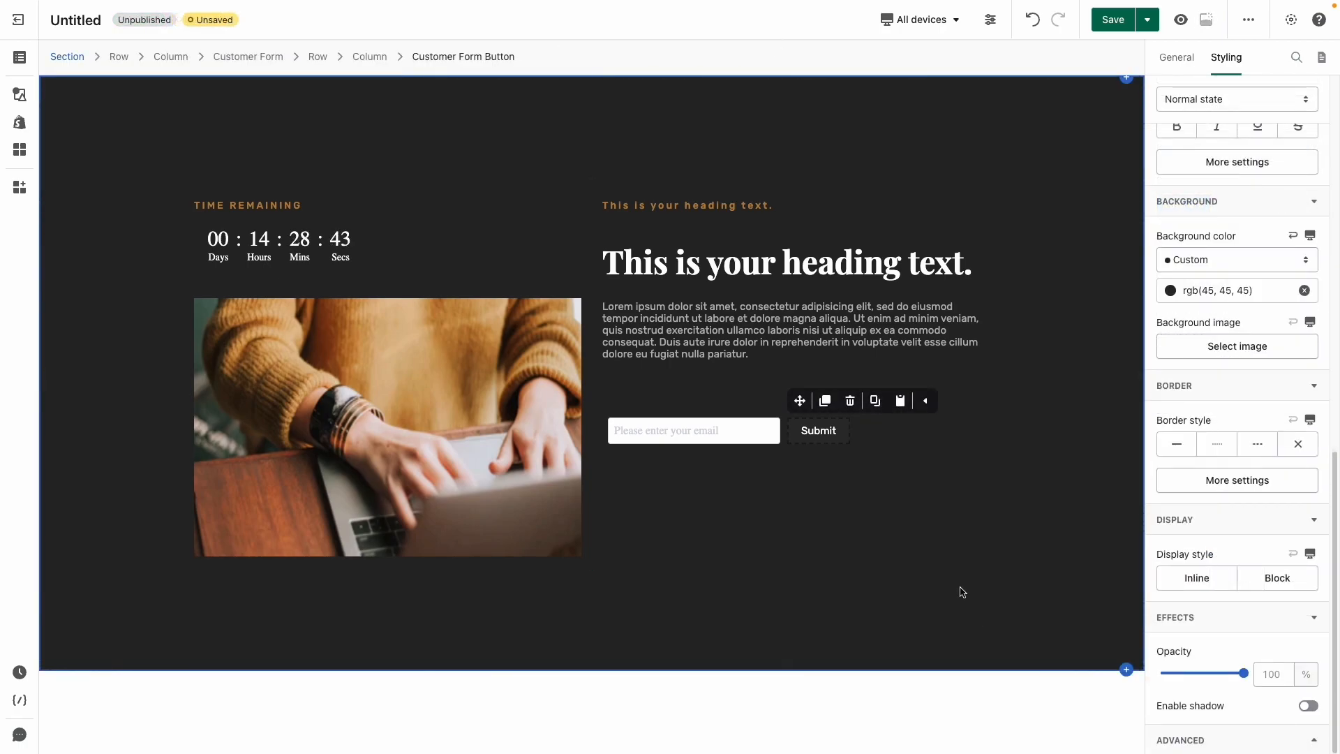
Switch the editor from all devices to the Mobile layout to check the page.
left_click(951, 21)
left_click(950, 140)
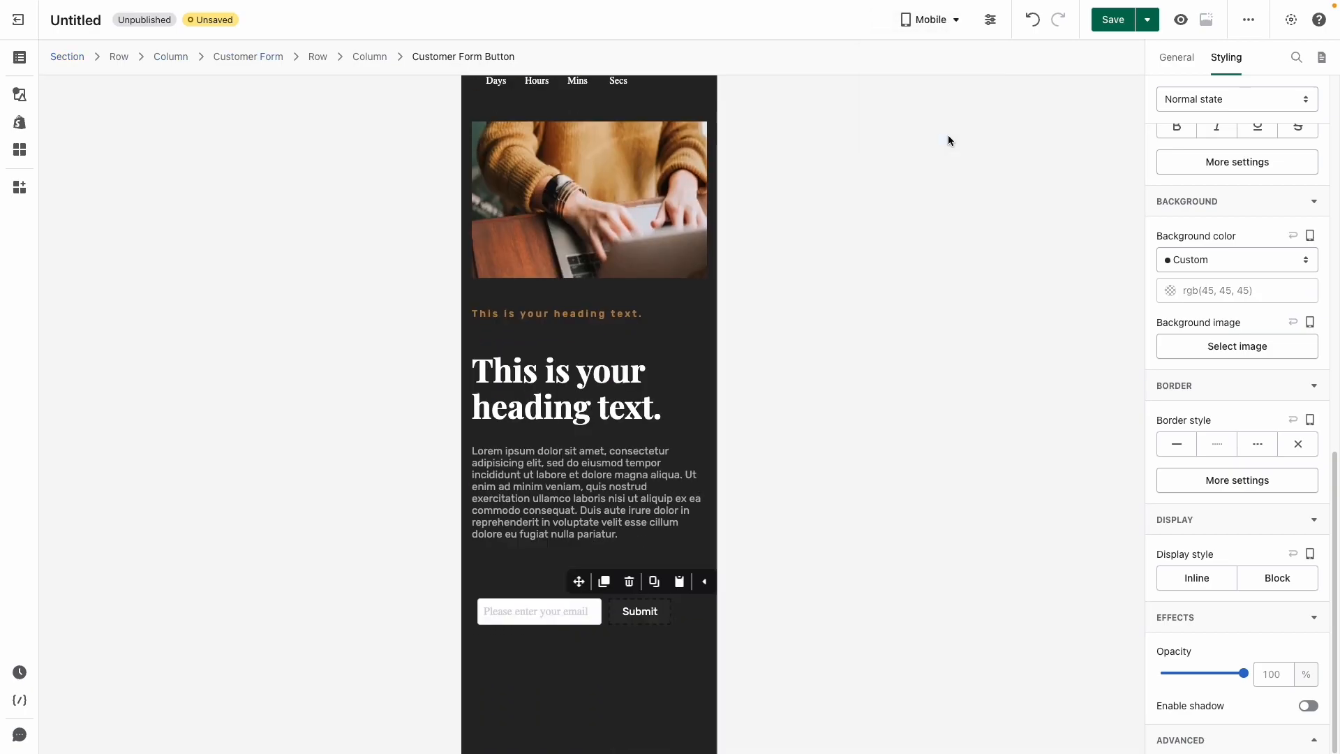
Save and publish the page and open its live version.
left_click(1147, 19)
left_click(1128, 54)
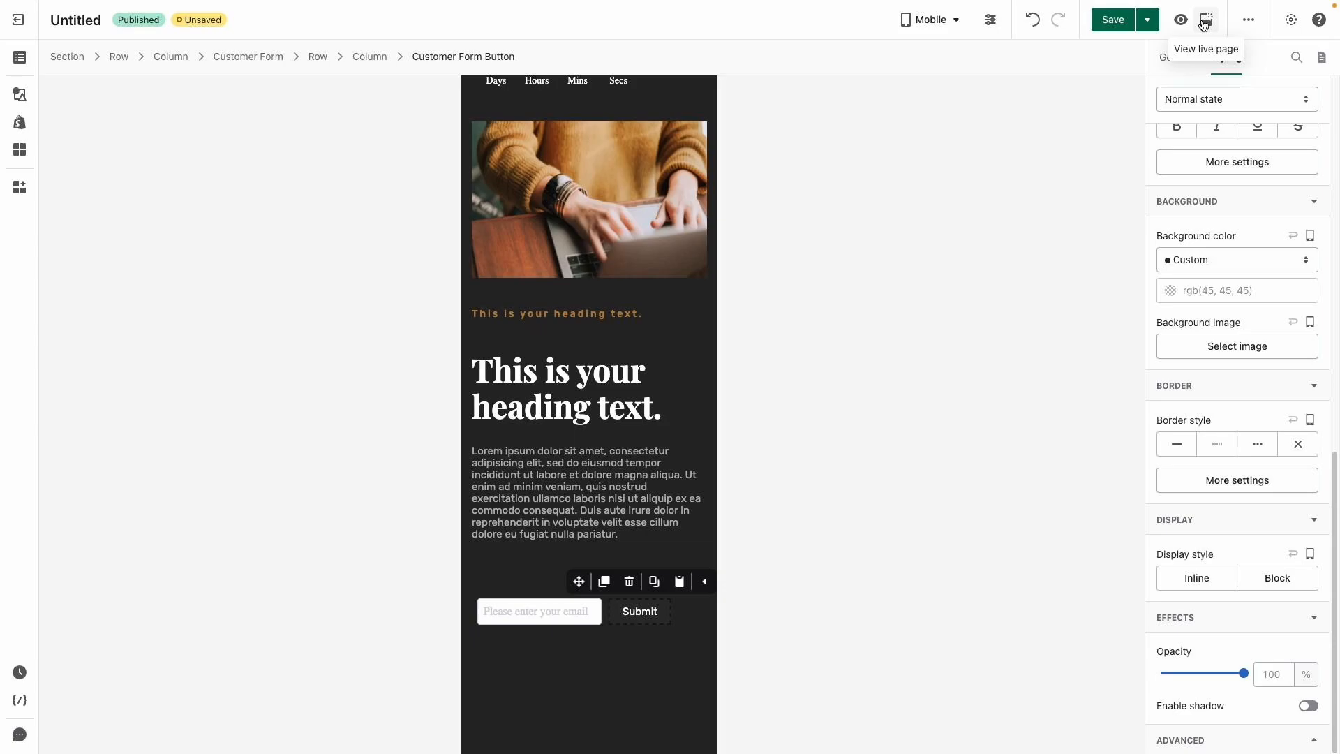
left_click(1204, 22)
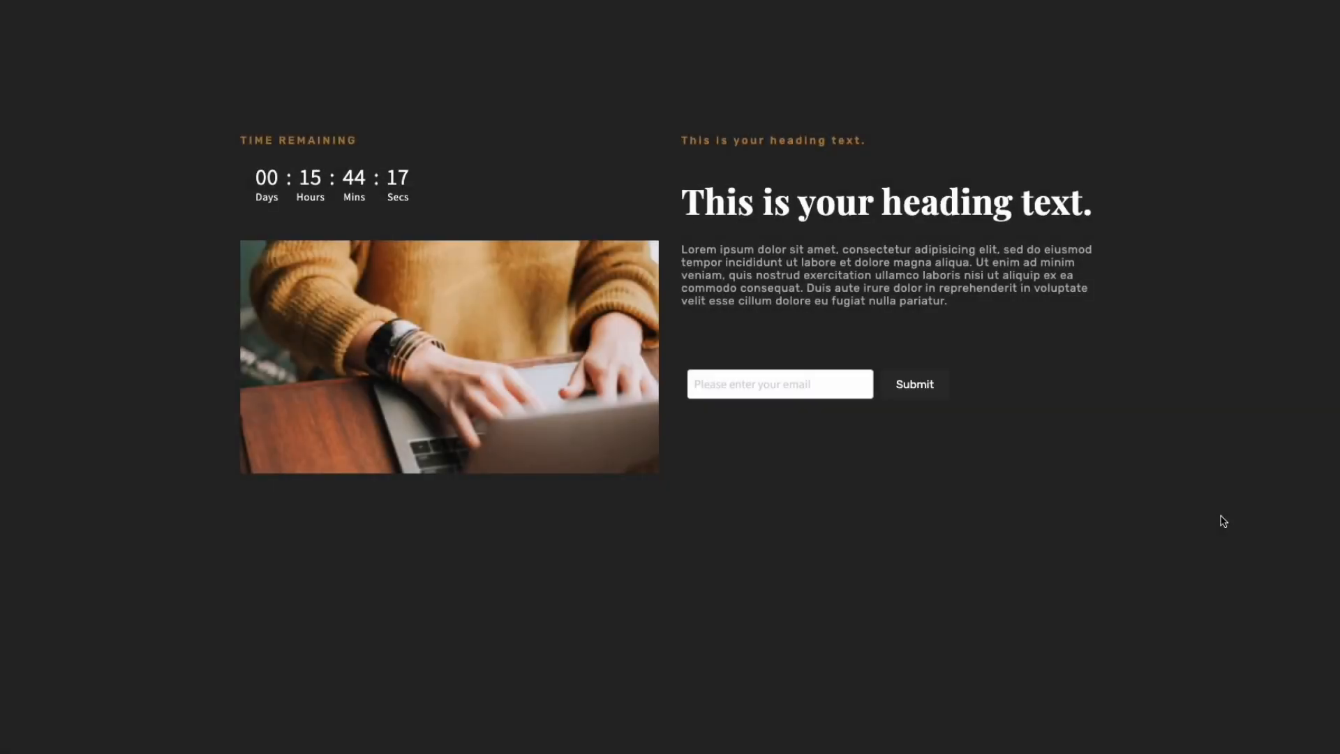